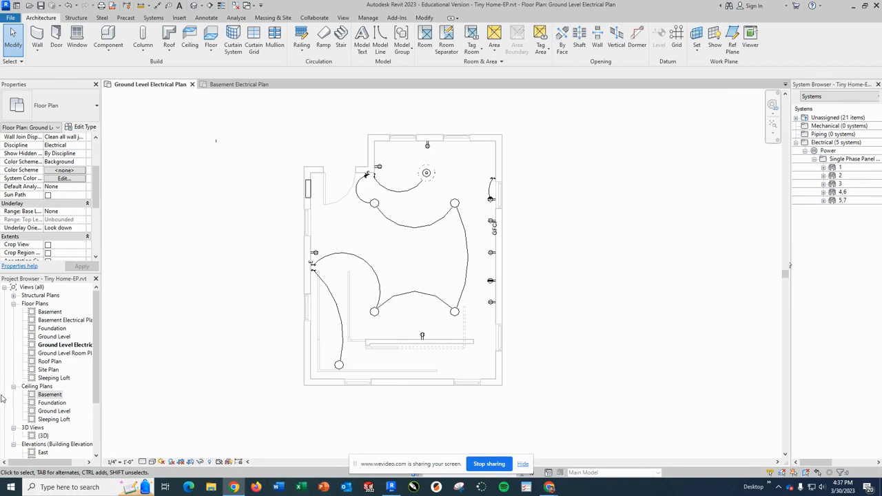
Step: Create a new building-component schedule for the Electrical Circuits category, named Electrical Circuit Schedule
left_click_drag(98, 377, 96, 448)
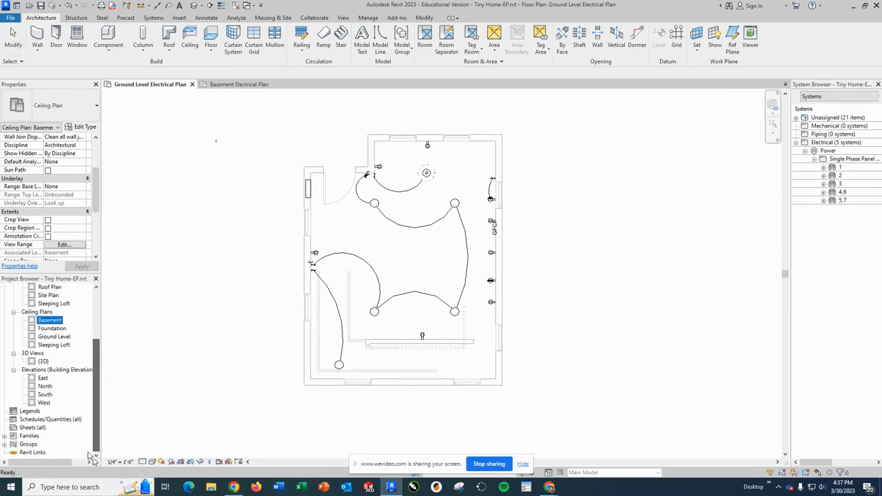
right_click(21, 421)
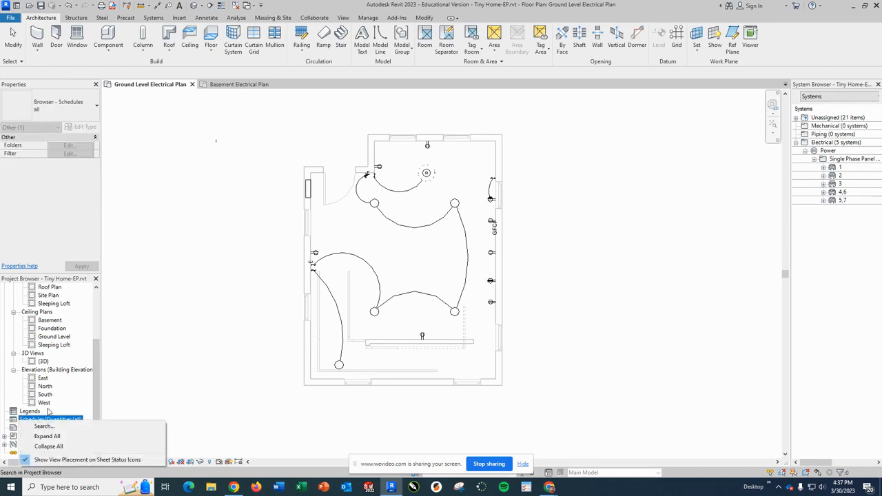
right_click(14, 420)
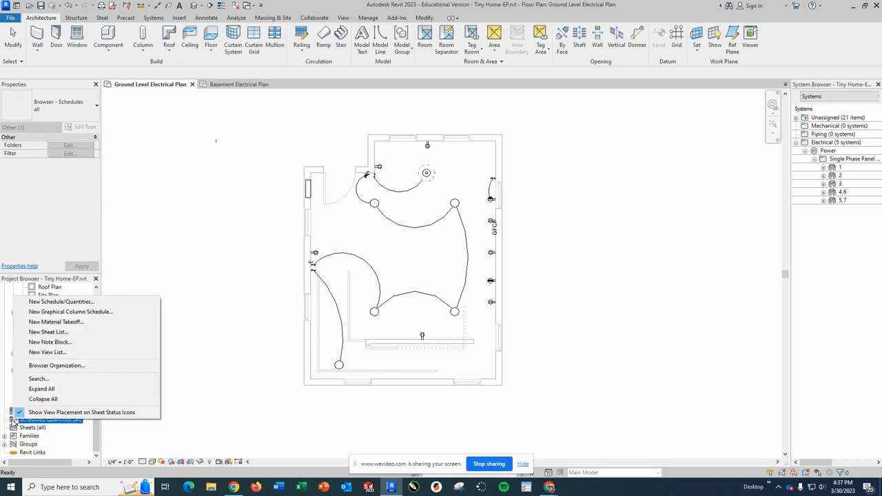
left_click(80, 304)
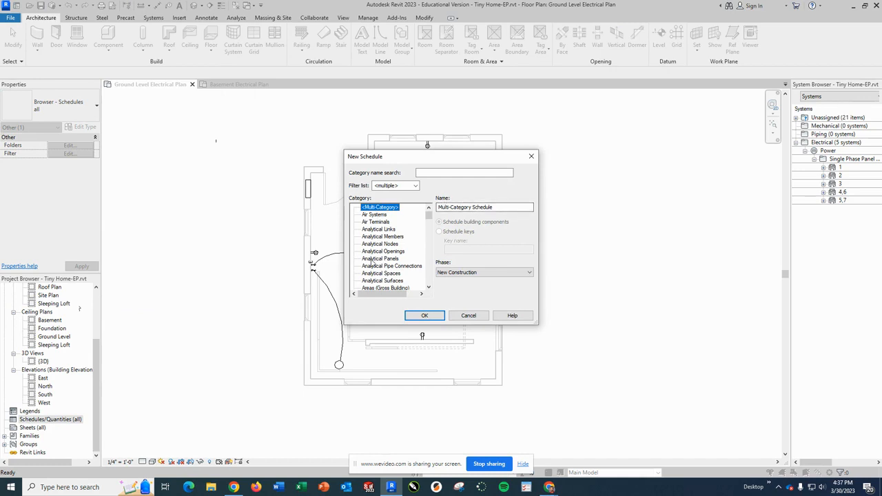
left_click(440, 172)
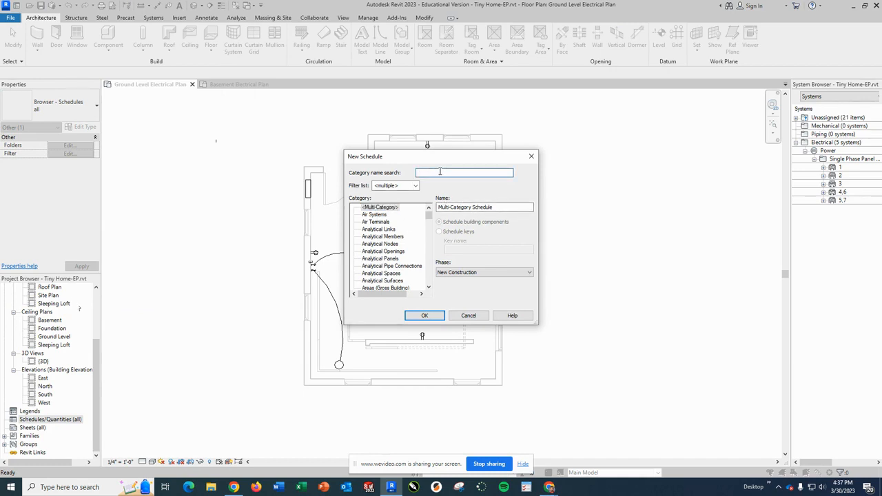
type("ele")
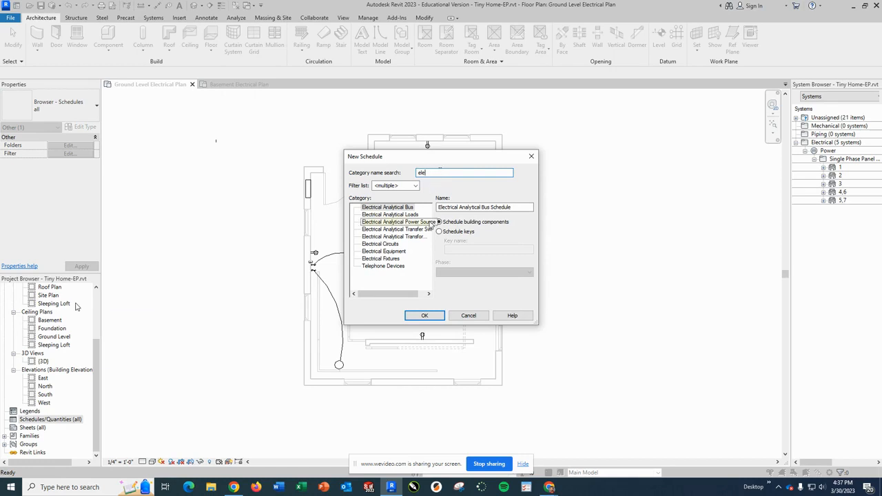
left_click(378, 244)
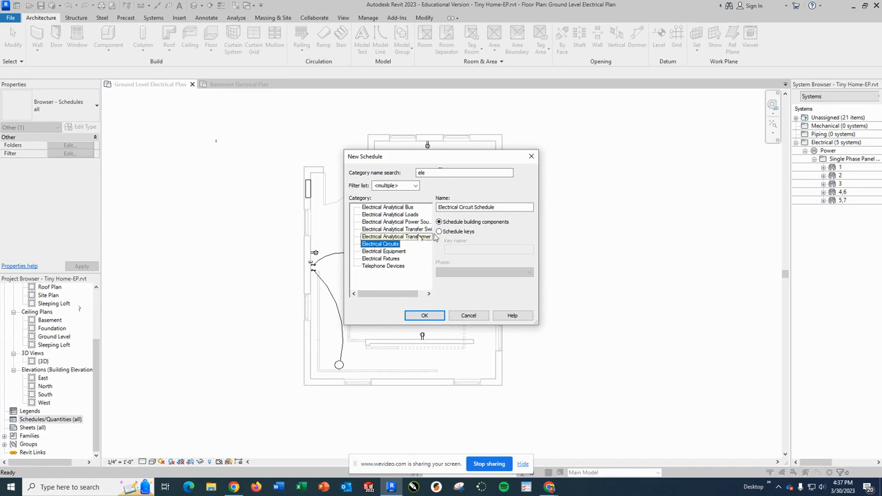
left_click(434, 317)
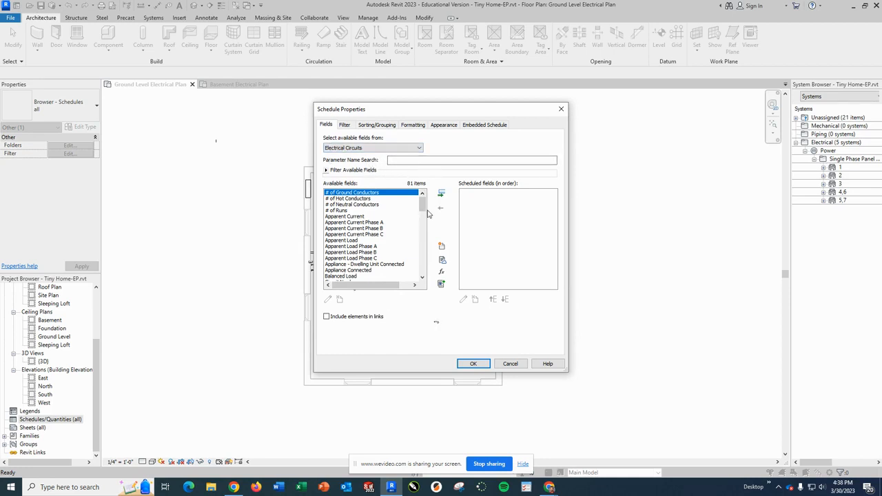
Step: Add the Circuit Number and Voltage fields, in that order, to the electrical circuit schedule
left_click_drag(423, 207, 421, 219)
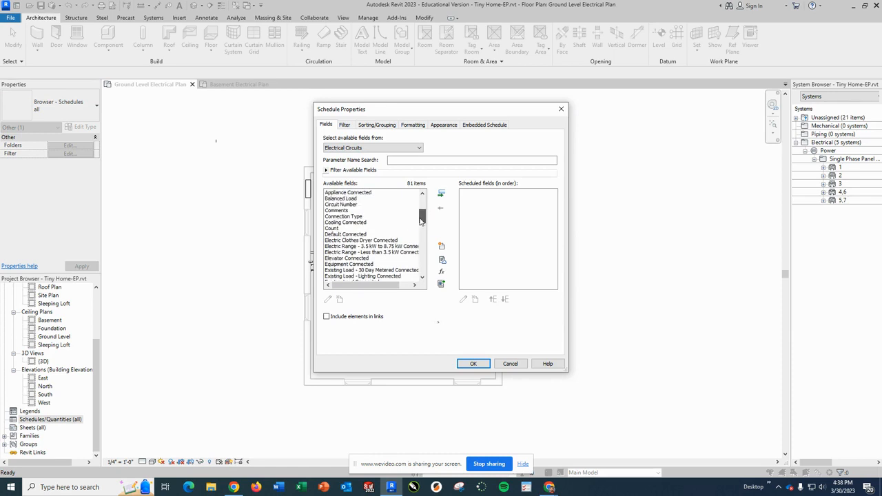
left_click(351, 206)
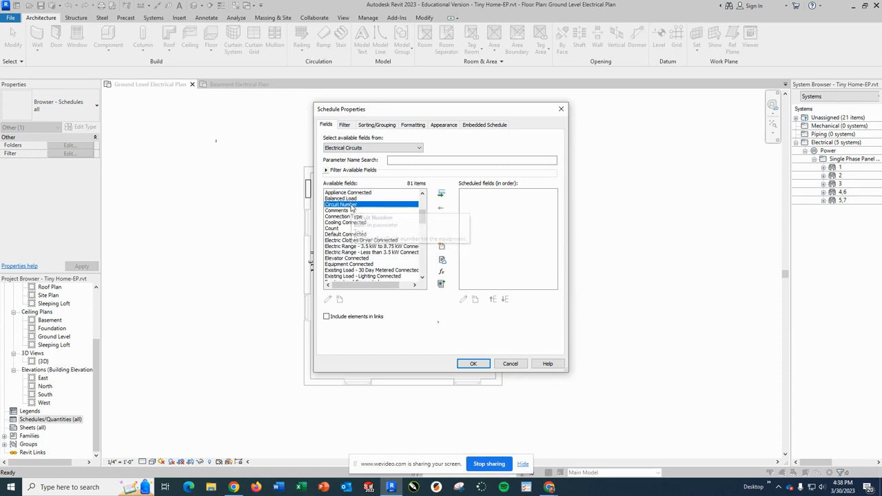
left_click(441, 194)
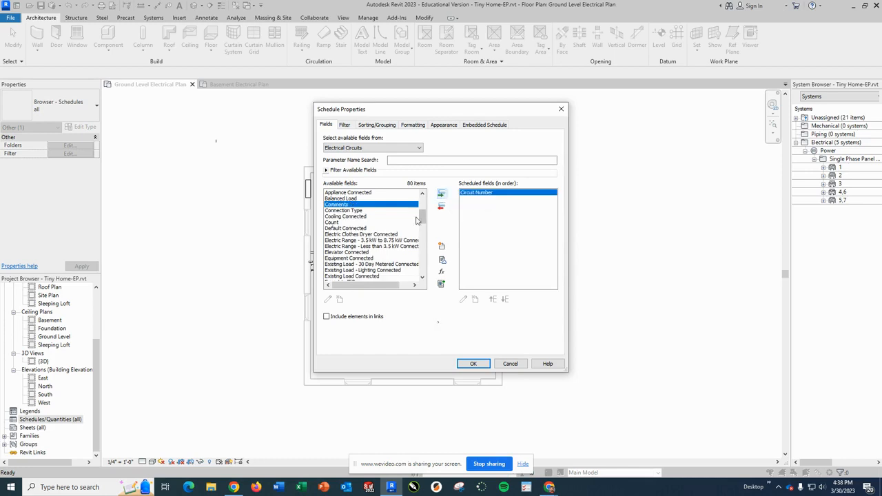
left_click_drag(422, 221, 426, 203)
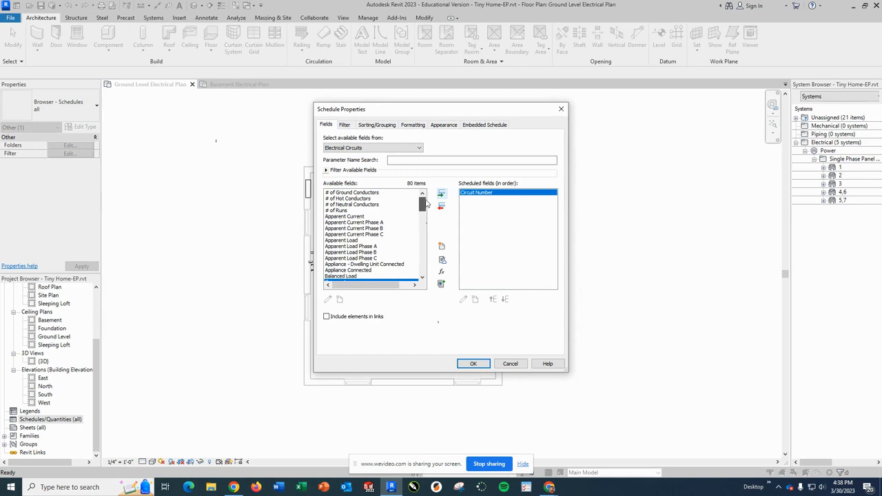
left_click_drag(425, 205, 426, 271)
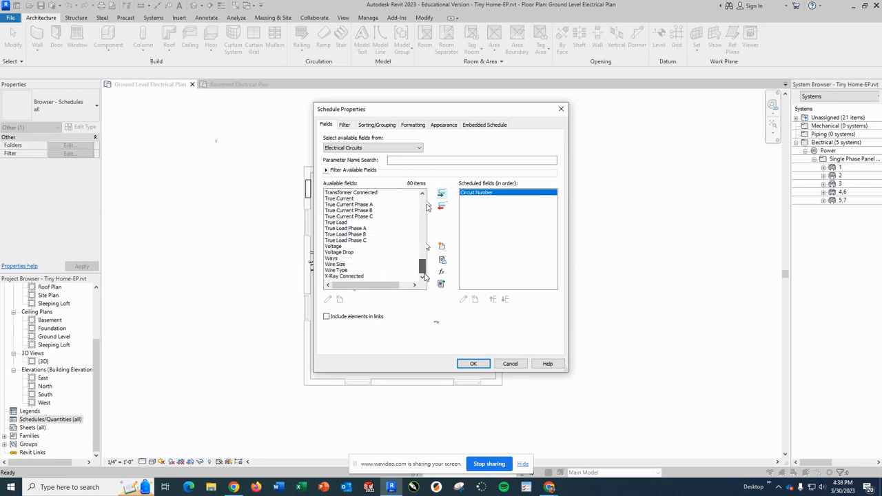
left_click(334, 247)
left_click(441, 194)
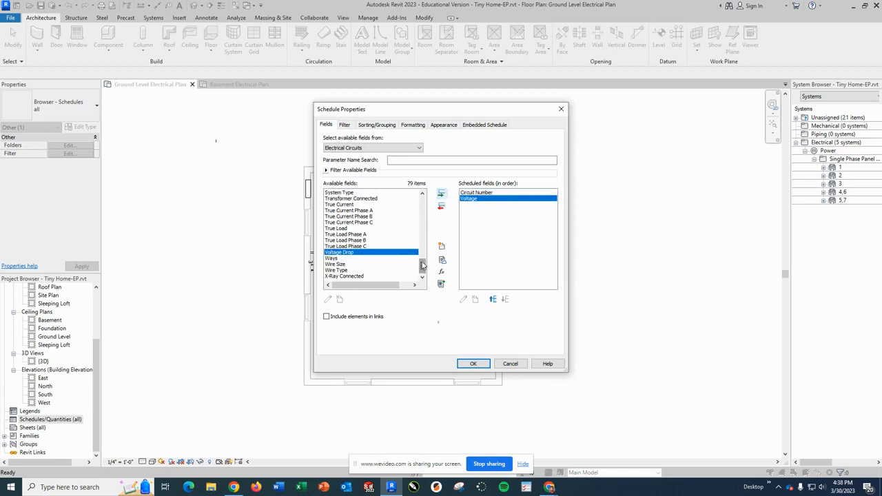
Step: Add the Number of Elements and Comments fields after Voltage and generate the schedule
scroll(422, 266, "up", 3)
scroll(422, 260, "up", 1)
left_click_drag(423, 258, 426, 254)
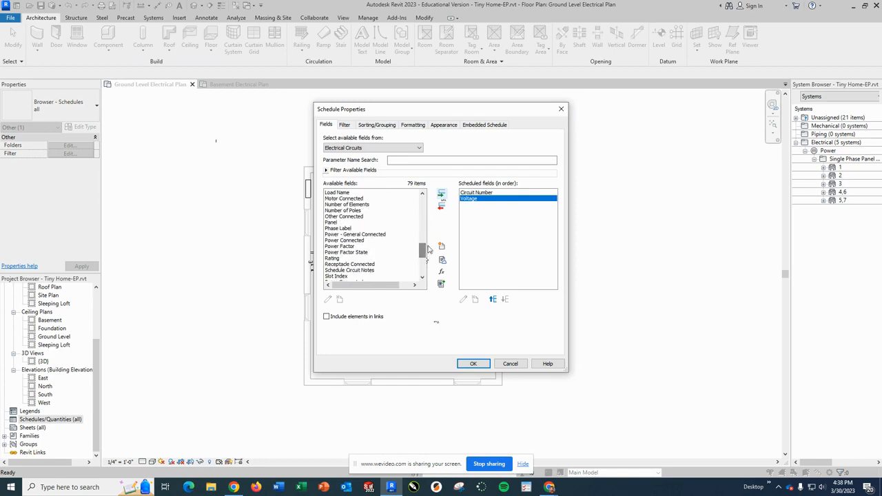
left_click(360, 205)
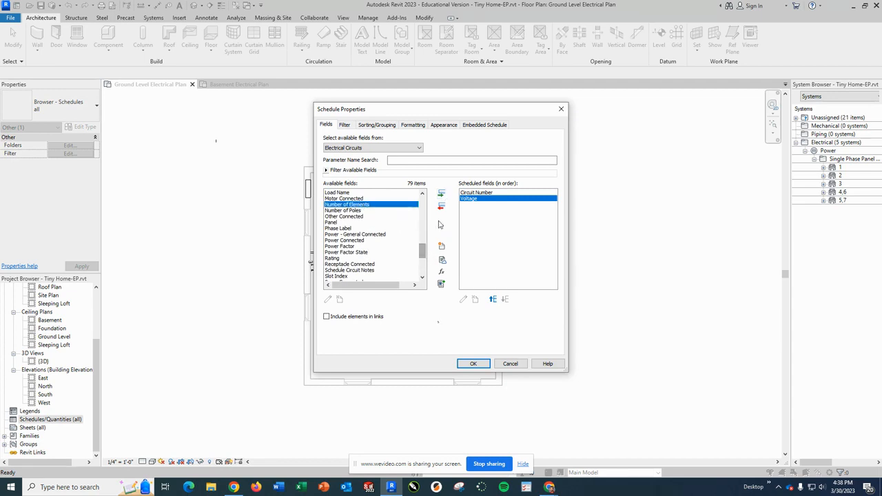
left_click(442, 194)
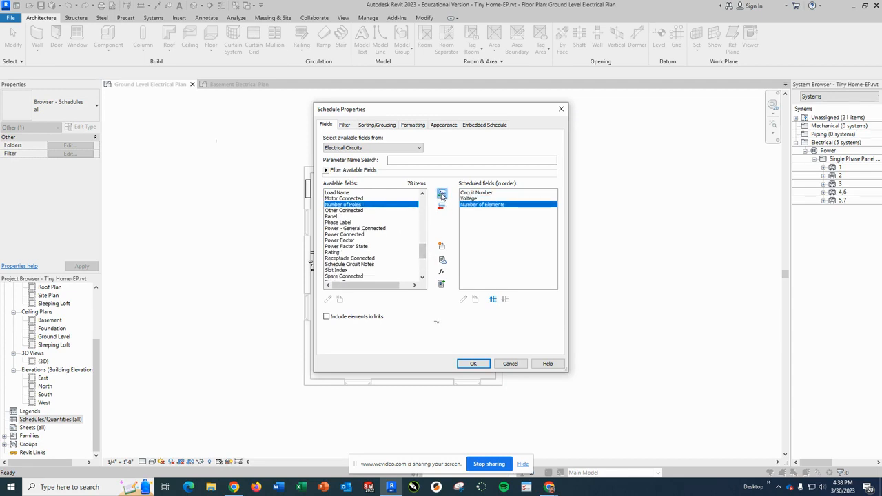
left_click_drag(425, 257, 425, 220)
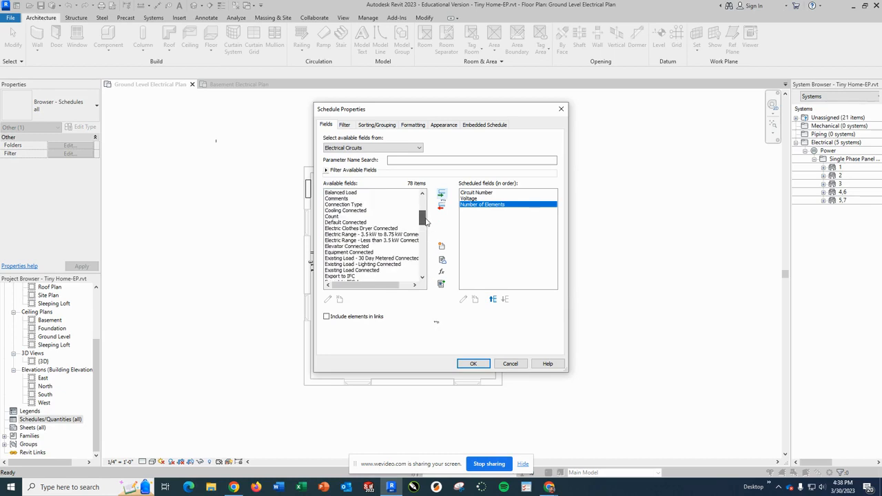
left_click(342, 200)
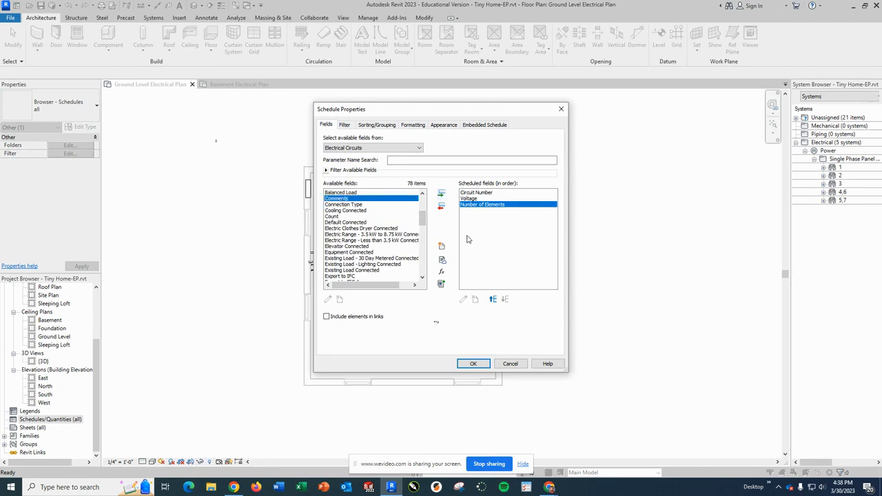
left_click(442, 194)
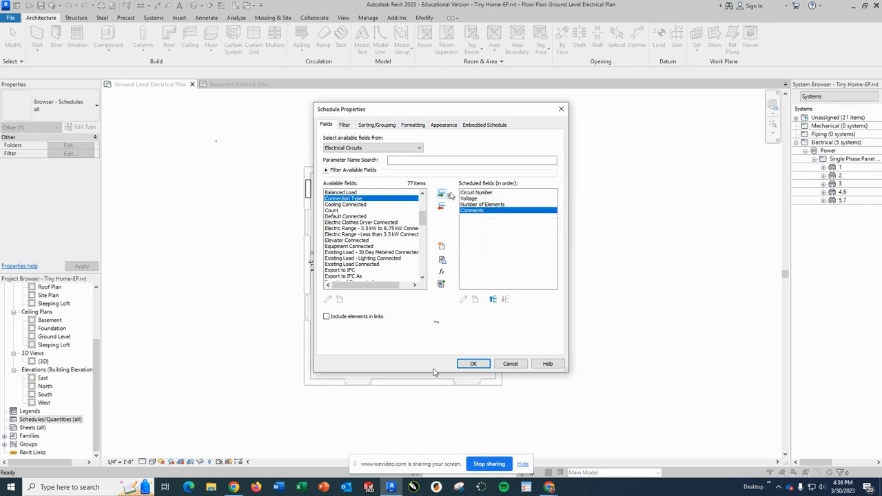
left_click(472, 365)
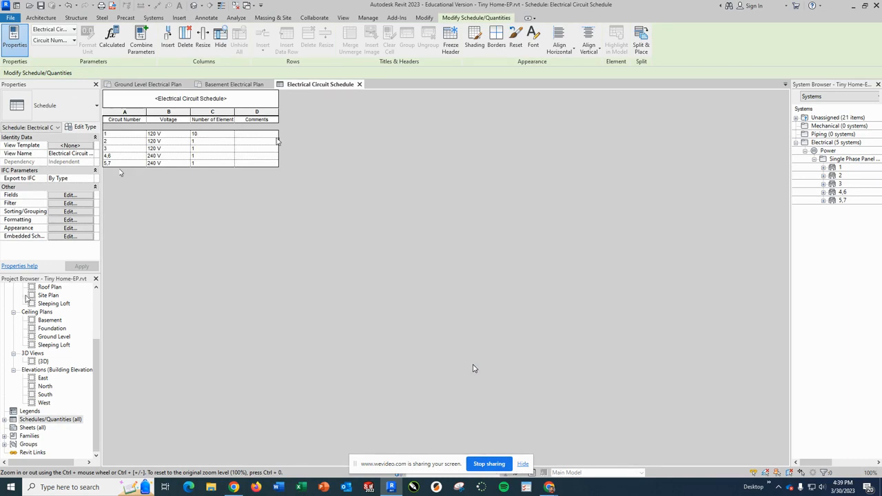
Step: Widen the Comments column of the schedule and rename its heading to Location
left_click_drag(277, 141, 294, 138)
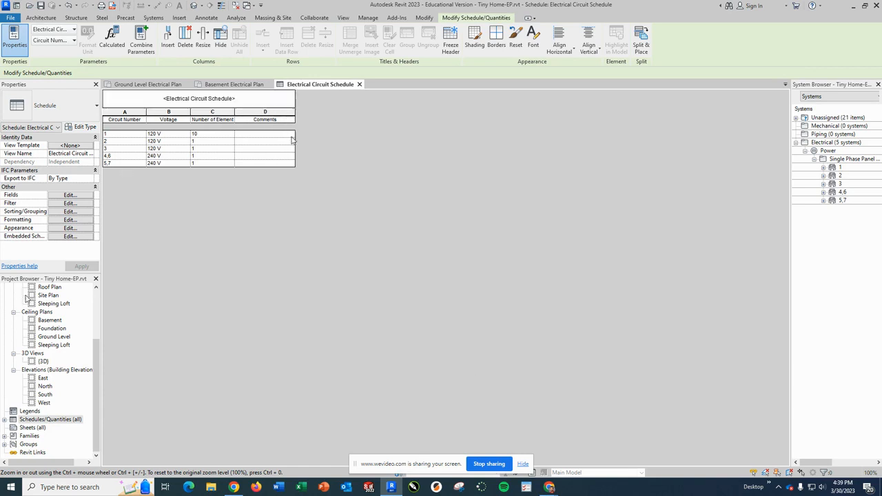
left_click(281, 121)
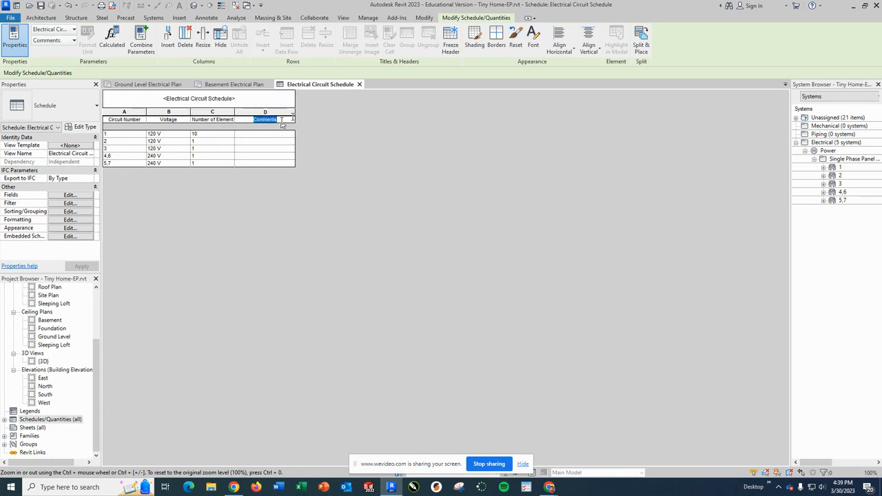
type("Location")
Step: Set the location of circuit 1 to "Ground Level Kitchen/Living Room" and widen the Location column to fit the text
left_click(272, 135)
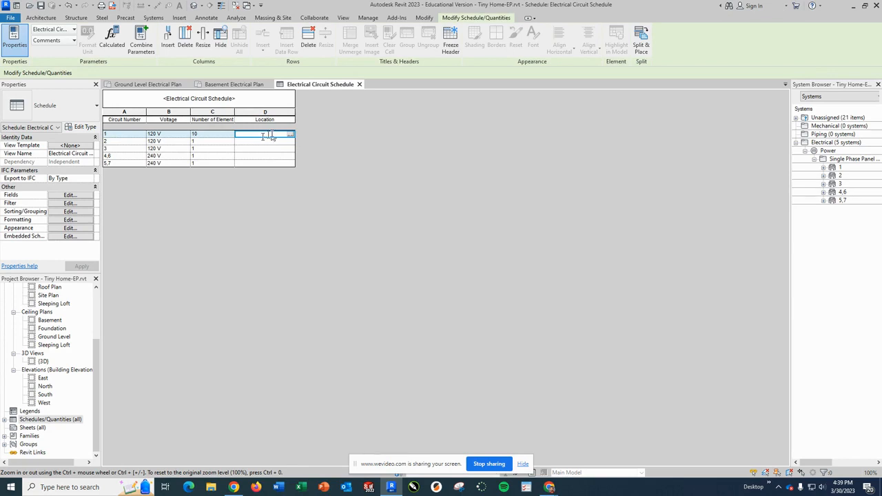
type("Ground Level Kitch")
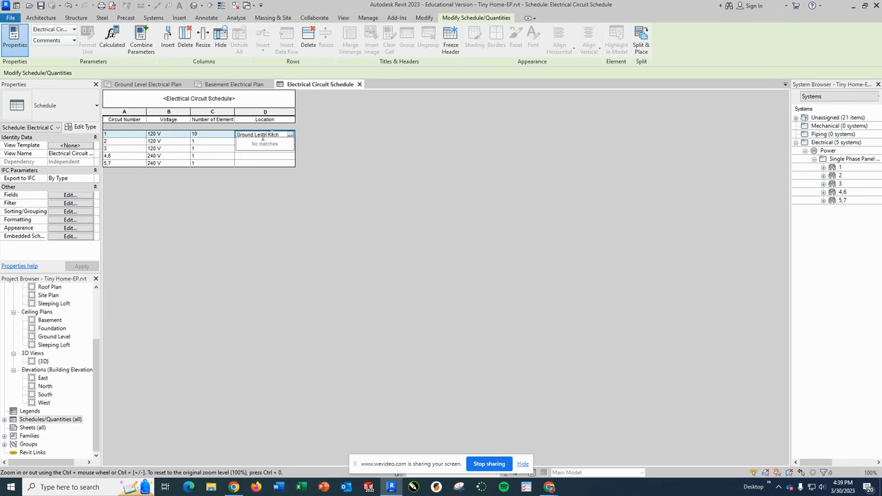
type("Living Room")
key("Return")
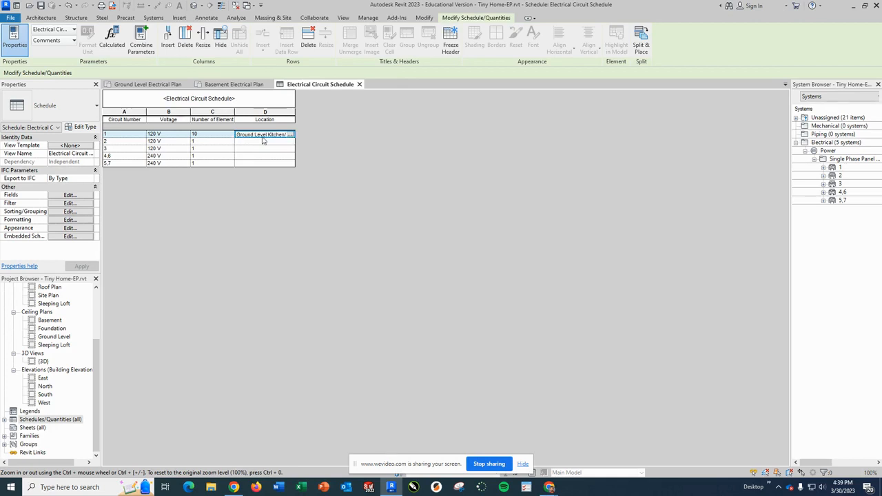
left_click_drag(295, 117, 363, 123)
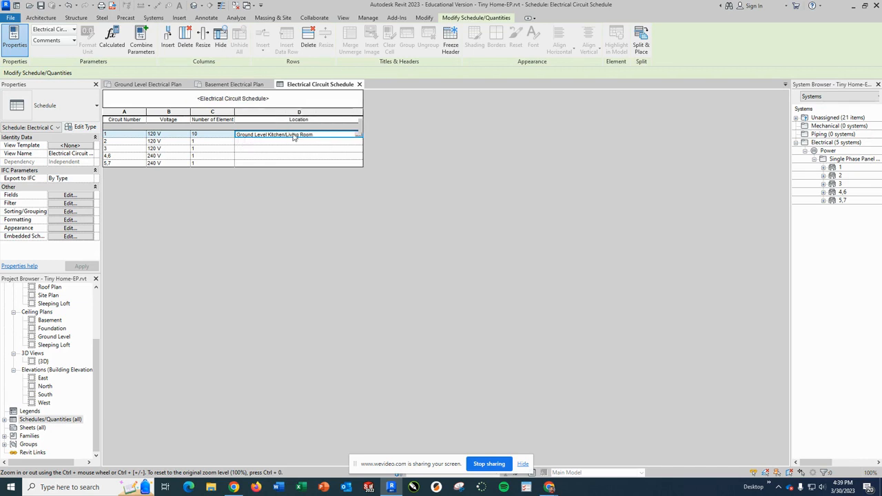
Step: Set the location of circuit 3 to "Basement-Washer" and of circuit 4,6 to "Basement-Dryer"
left_click(253, 142)
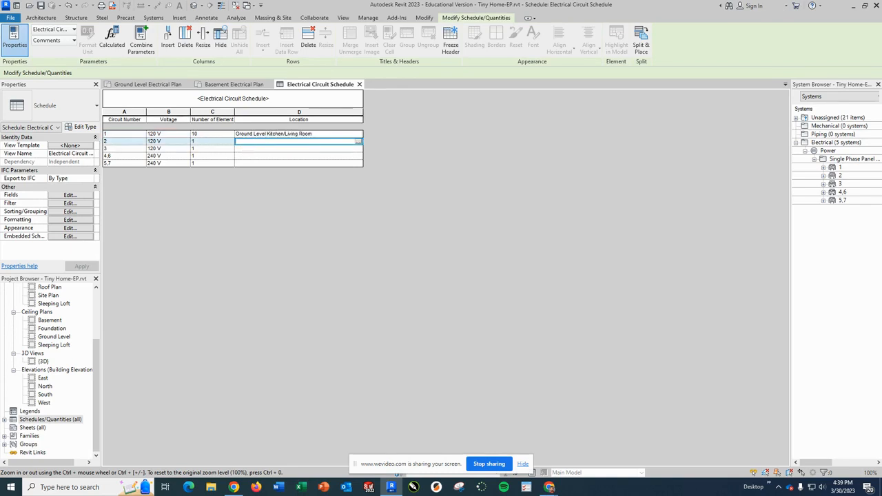
left_click(245, 149)
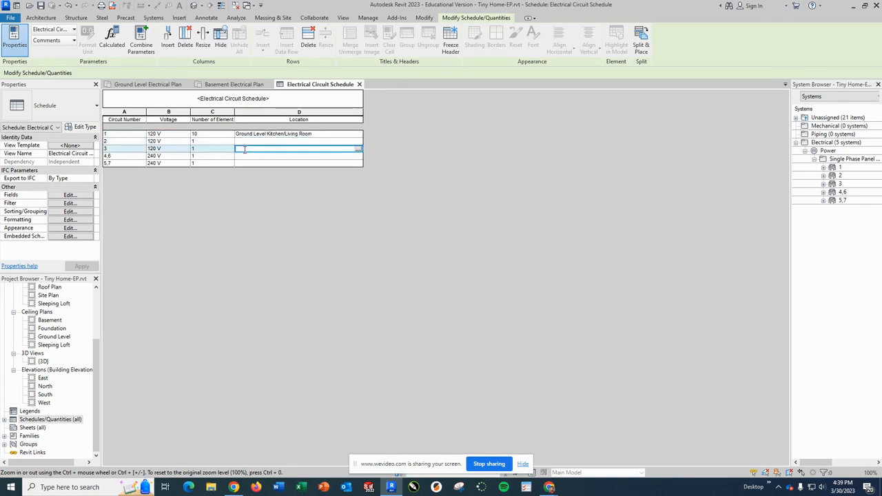
type("Basement-Washer")
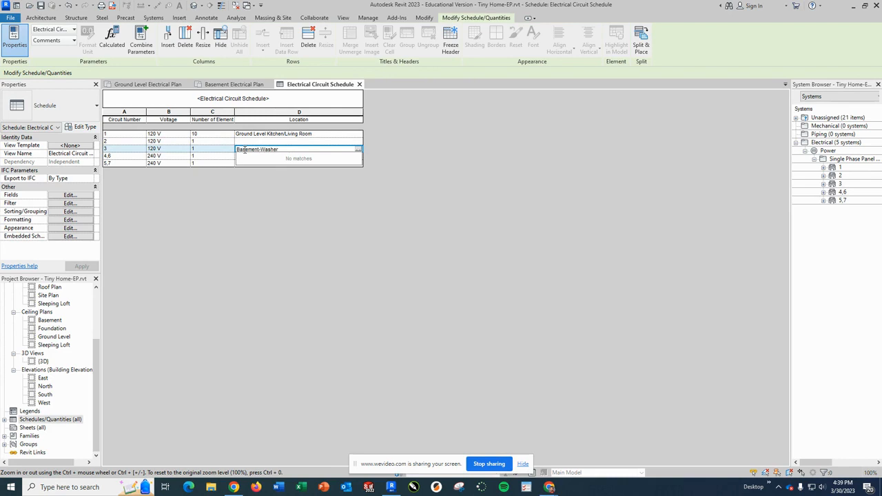
key("Return")
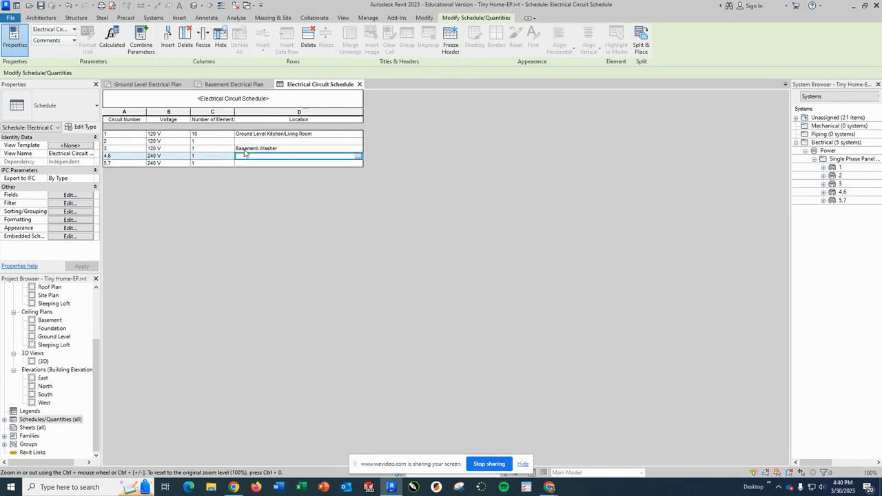
type("Bas")
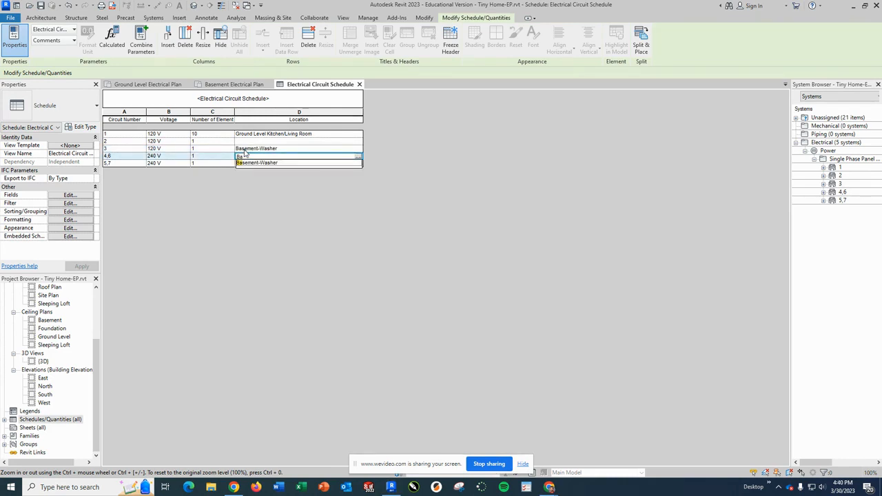
type("ement-Dryer")
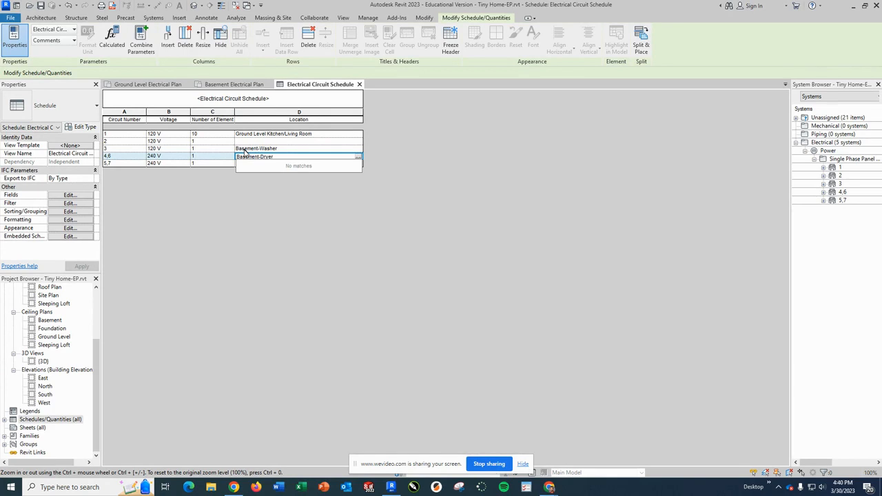
key("Return")
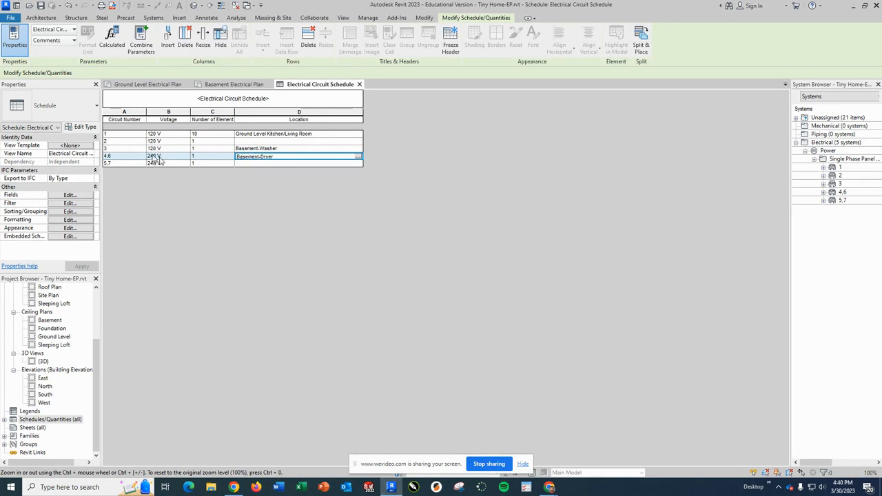
Step: Set the location of circuit 5,7 to "Kitchen Electric Stove" and select the empty location of circuit 2
left_click(274, 164)
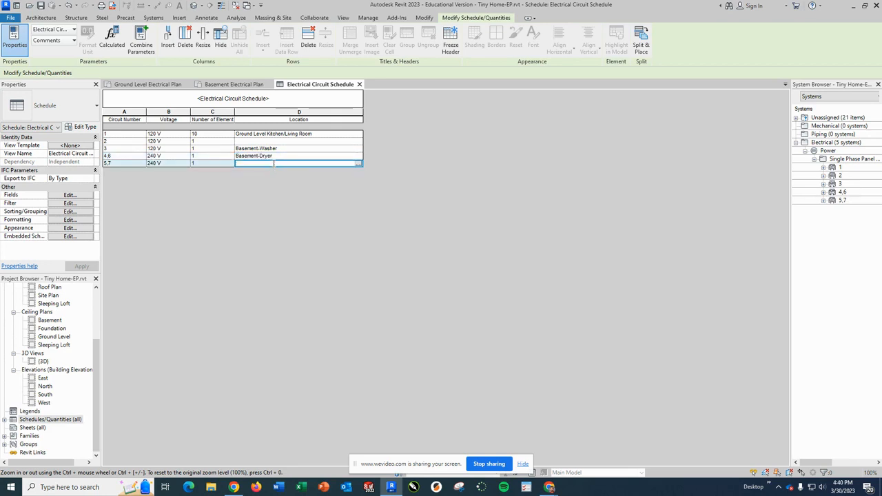
type("Ki")
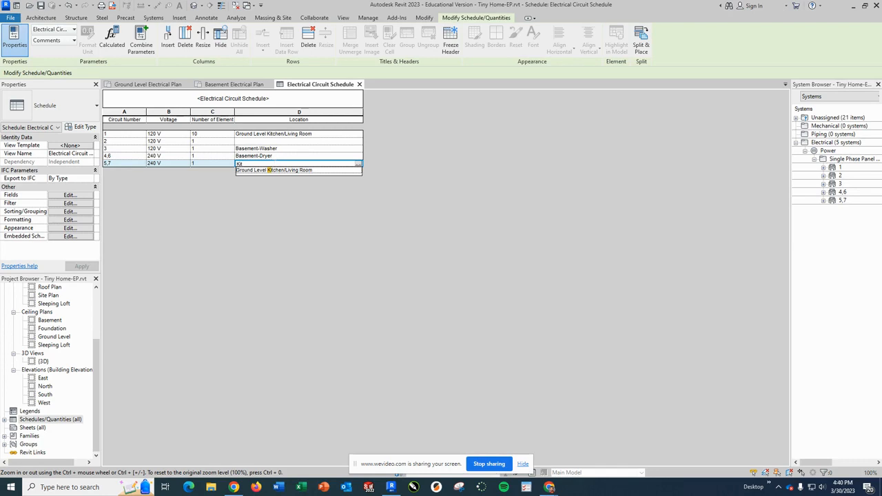
type("tchen Electri")
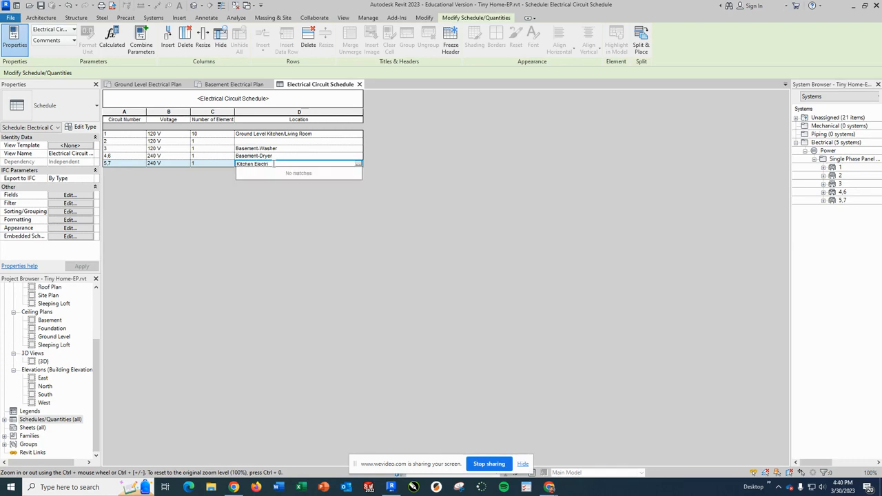
type("c Stove")
key("Up")
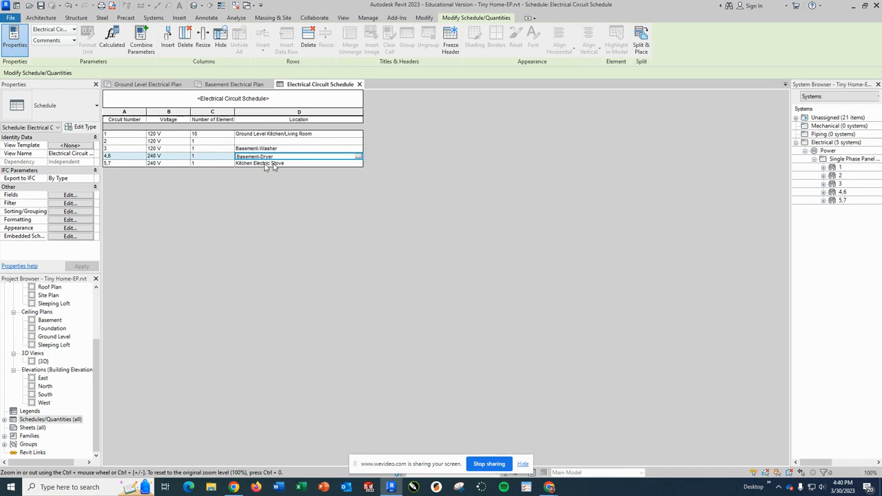
left_click(261, 141)
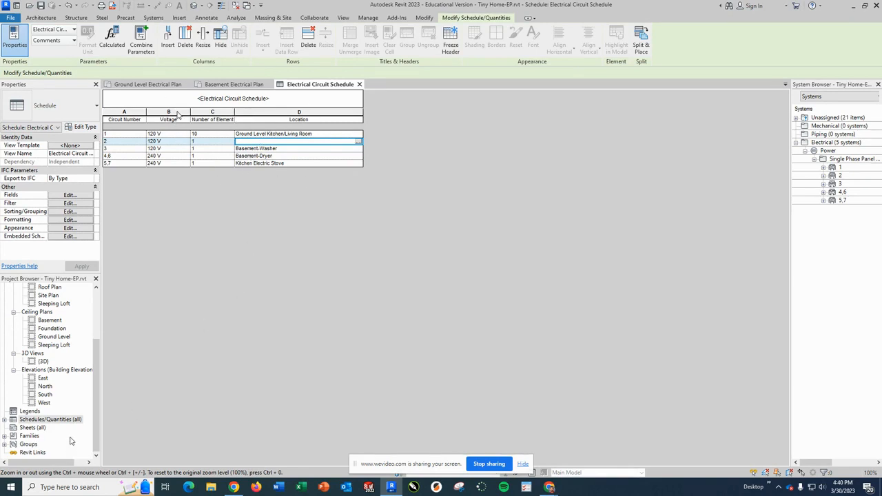
Step: Expand the project's list of schedules and close the Electrical Circuit Schedule view
left_click(50, 419)
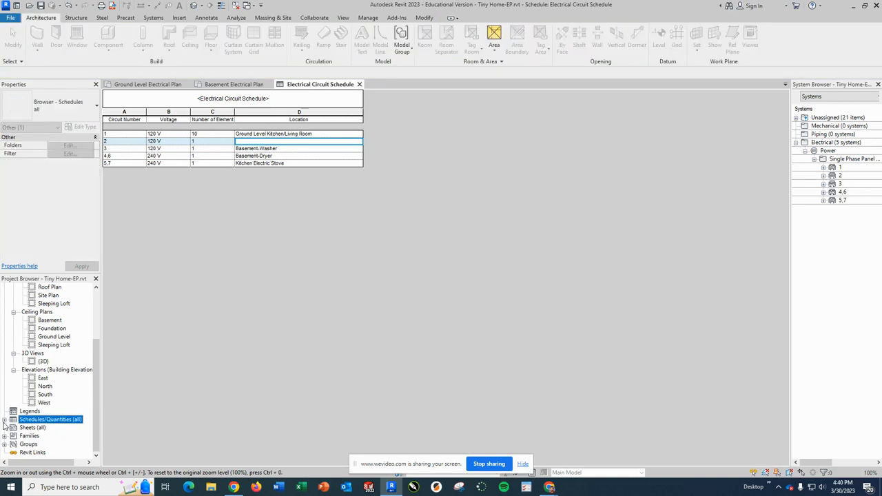
left_click(4, 419)
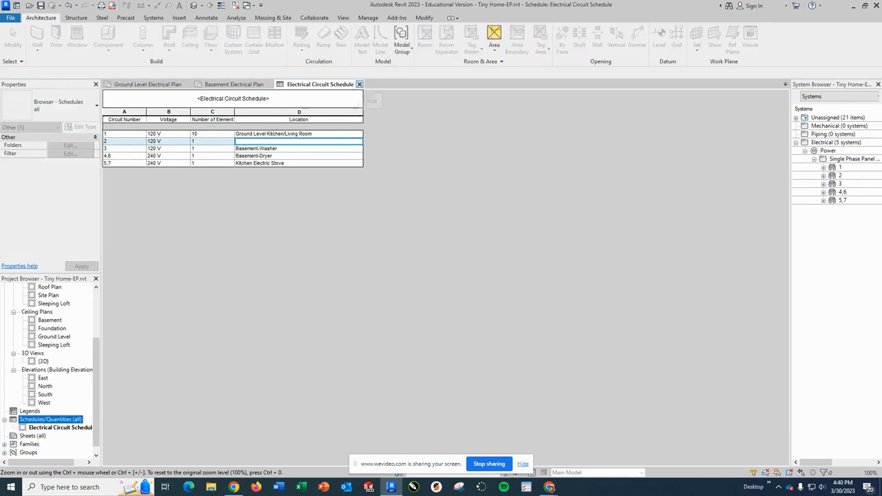
left_click(359, 85)
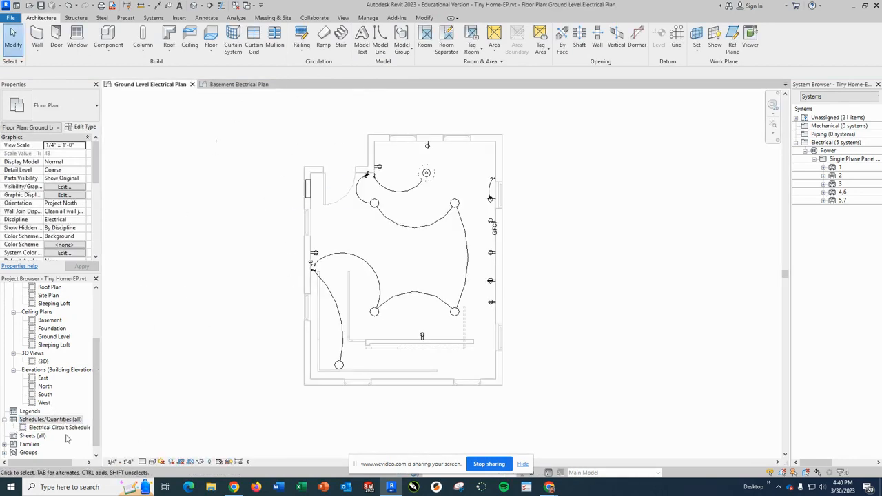
Step: Start a new sheet and browse to the Titleblocks folder of the library to load a title block
right_click(23, 439)
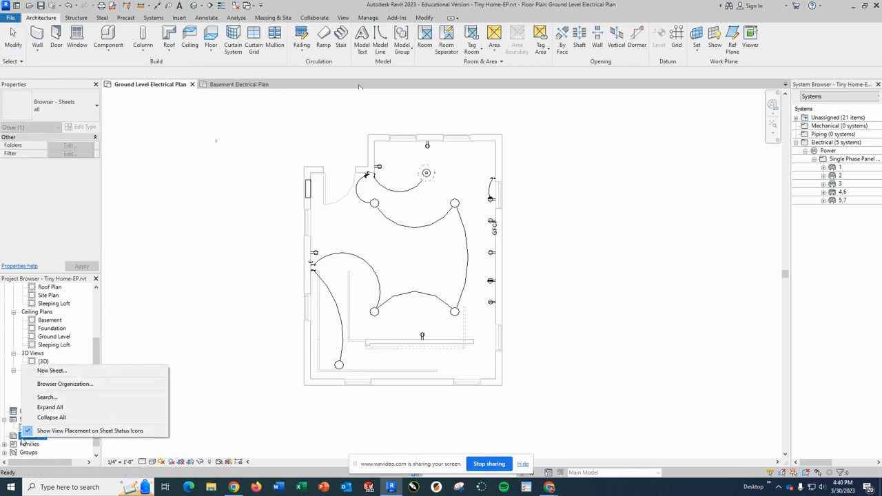
left_click(52, 371)
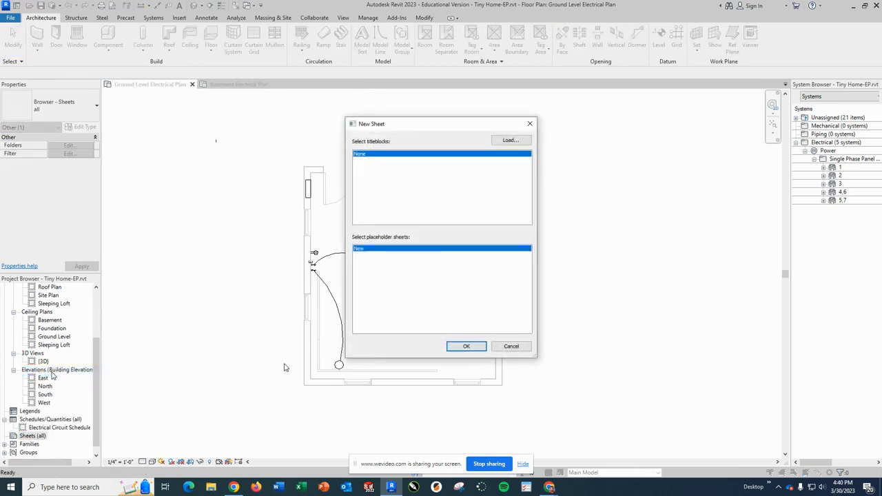
left_click(508, 141)
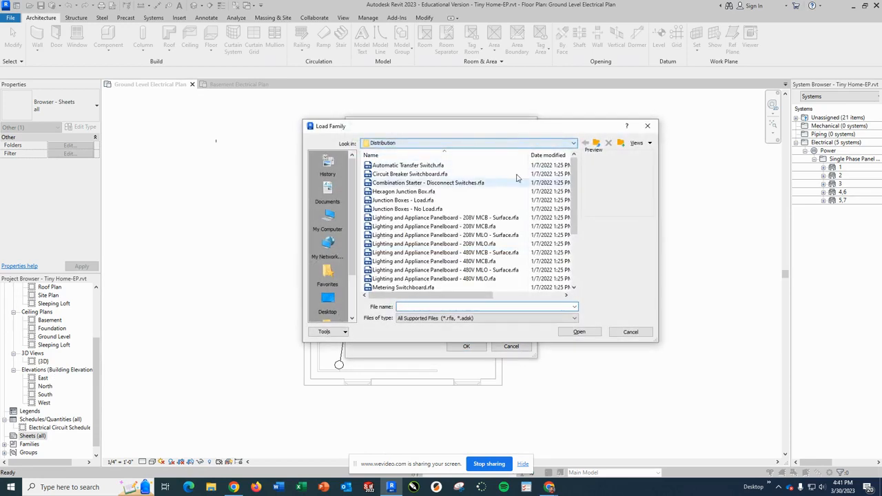
left_click(574, 143)
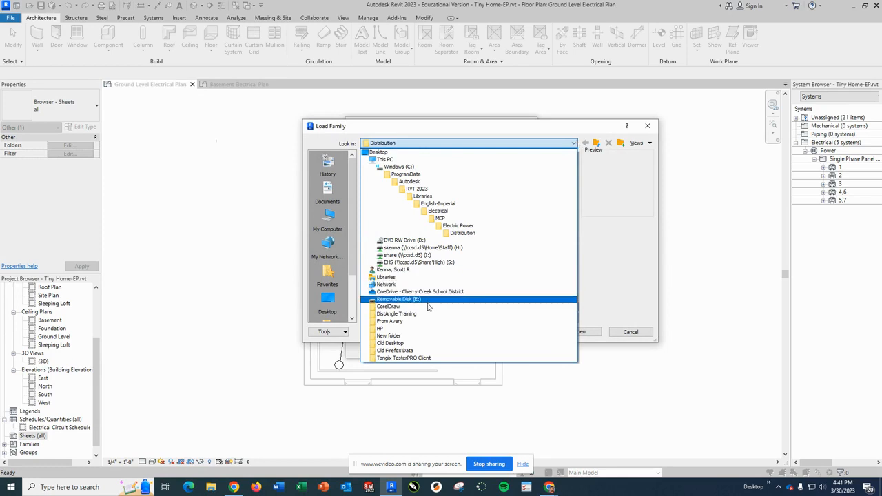
left_click(350, 272)
scroll(341, 304, "down", 2)
left_click(328, 276)
scroll(460, 274, "down", 7)
scroll(460, 274, "down", 1)
double_click(389, 270)
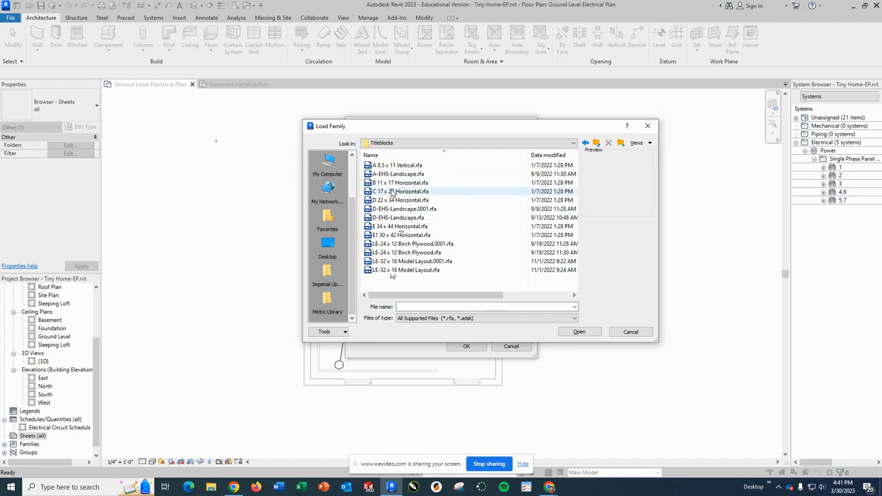
Step: Load the D-EHS-Landscape.rfa title block and create the new sheet with it
left_click(398, 218)
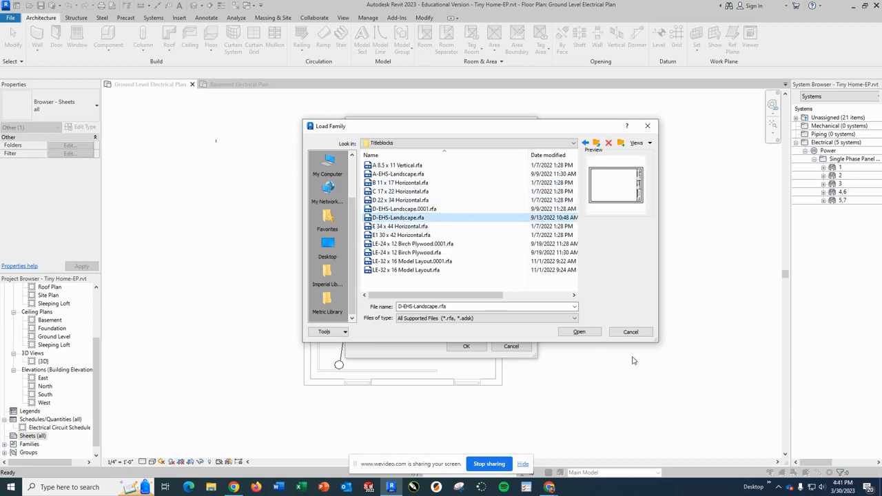
left_click(579, 332)
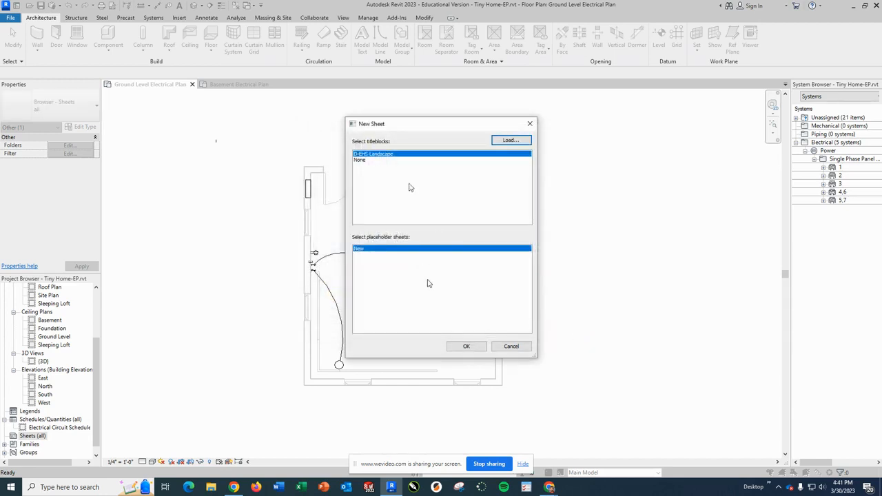
left_click(456, 349)
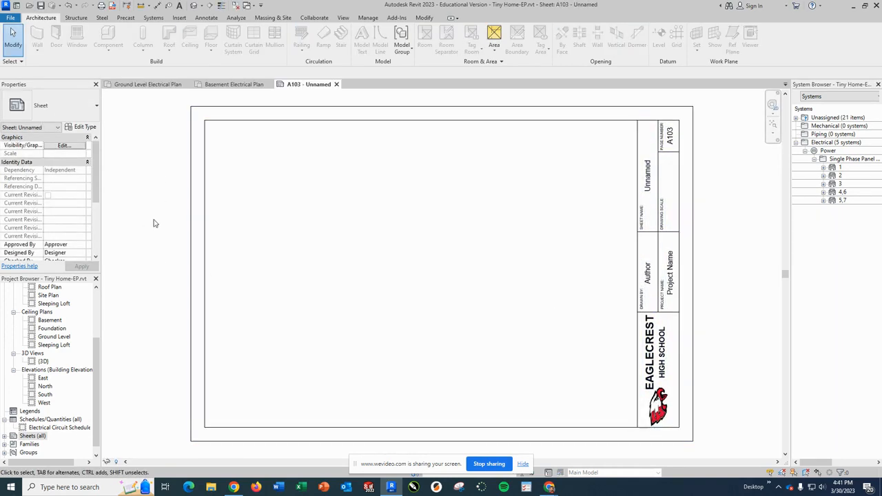
Step: Place the Ground Level Electrical Plan in the upper left area of the new sheet
left_click_drag(98, 362, 95, 316)
left_click(95, 317)
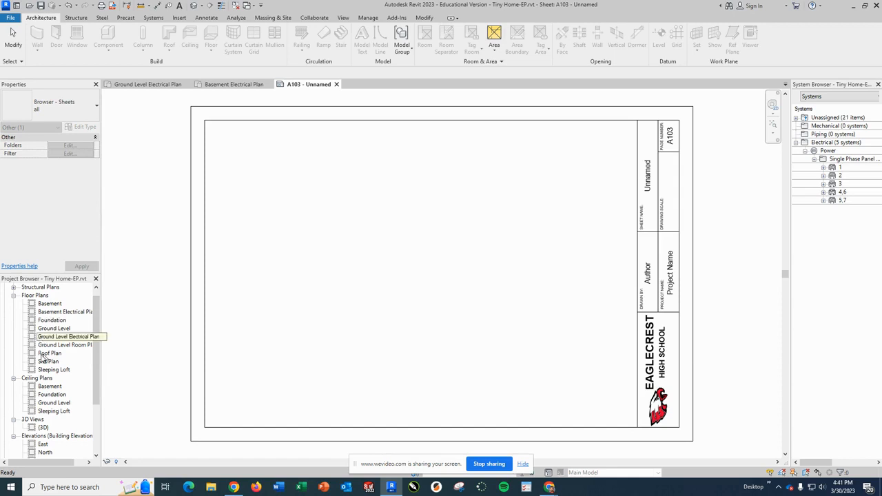
left_click(55, 337)
left_click_drag(256, 240, 256, 240)
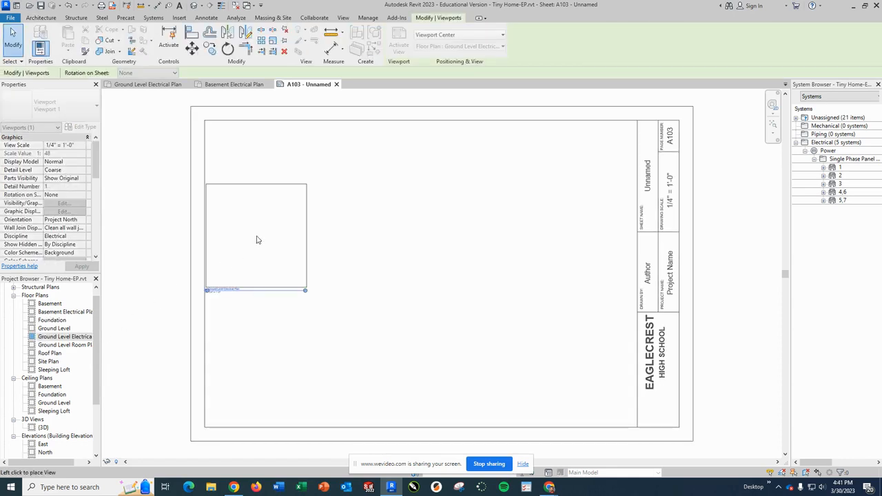
left_click(324, 194)
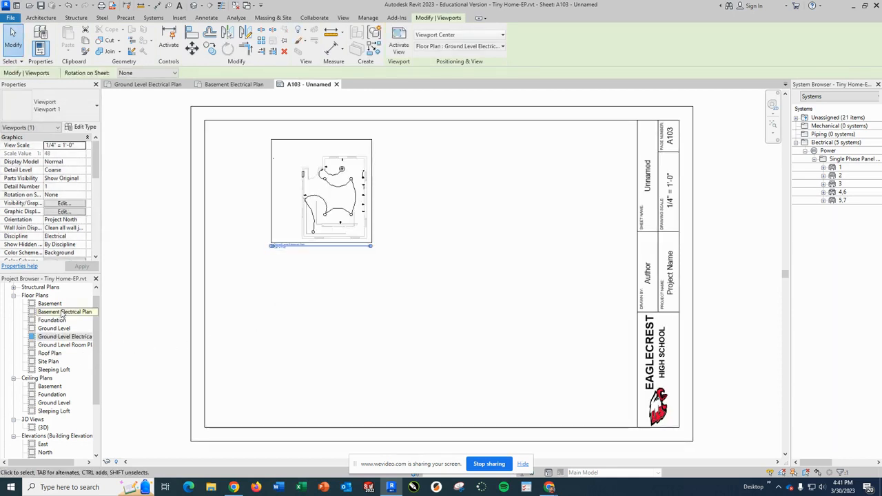
Step: Place the Basement Electrical Plan on the right side of the sheet, beside the title block
left_click_drag(62, 314, 241, 340)
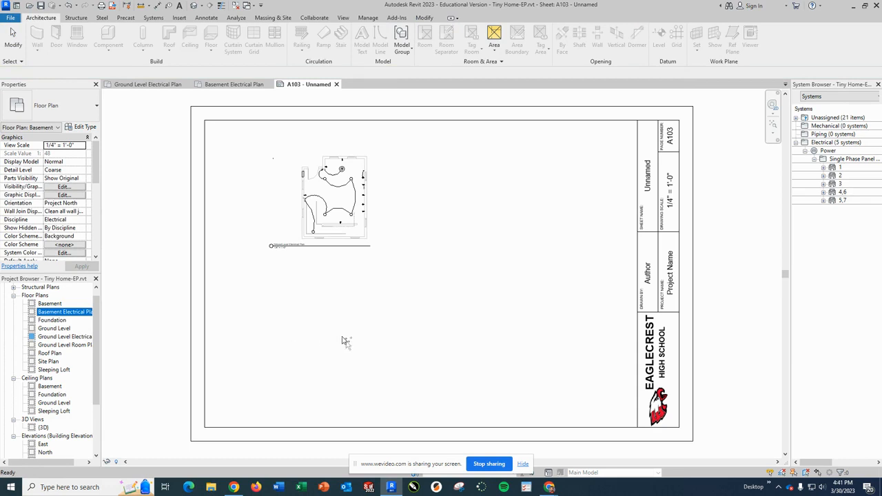
left_click_drag(345, 342, 345, 340)
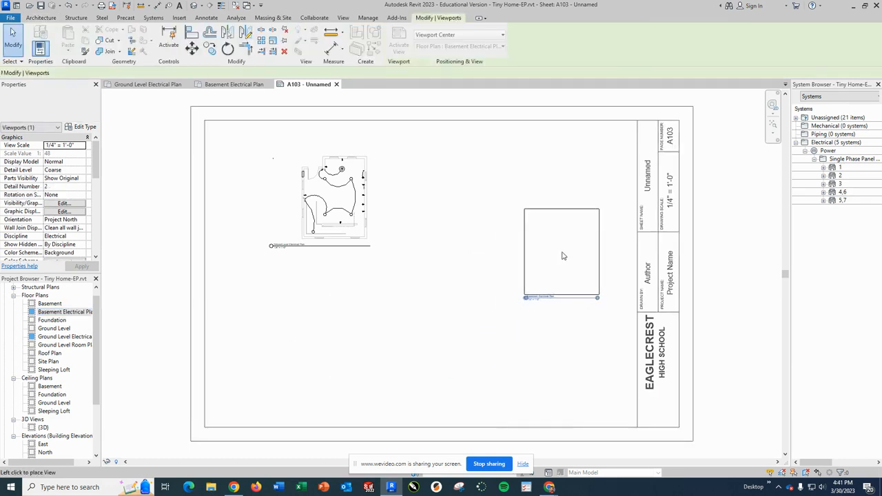
left_click(562, 257)
Step: Move the ground level viewport down and to the left on the sheet and set its view scale to 1/2" = 1'-0"
left_click(330, 243)
left_click_drag(329, 243, 283, 317)
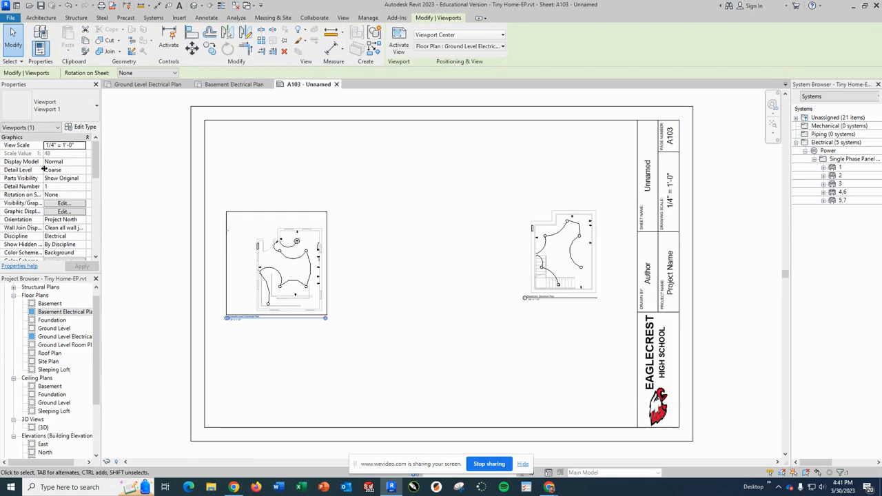
left_click(81, 146)
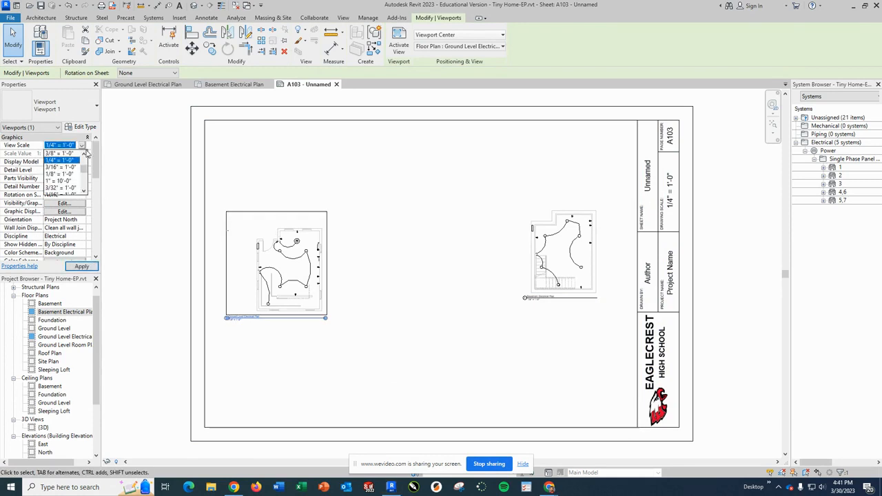
left_click_drag(84, 168, 85, 170)
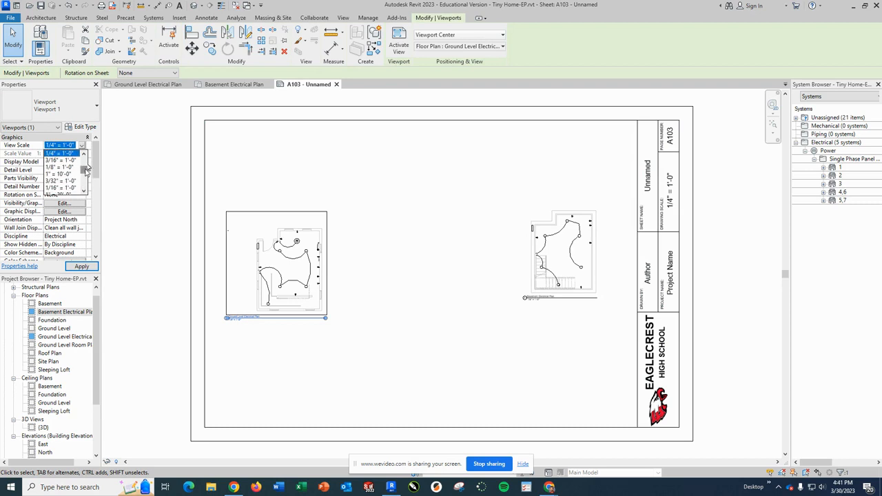
left_click(85, 155)
left_click(85, 155)
left_click(85, 156)
left_click(86, 155)
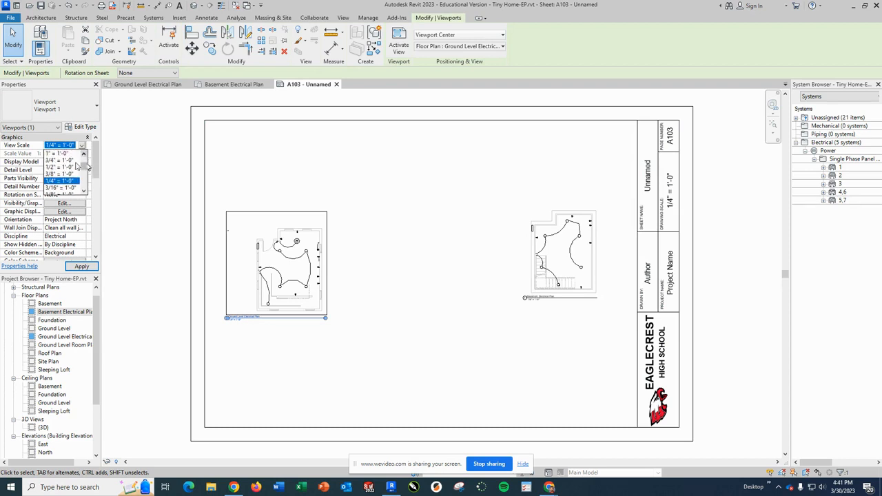
left_click(68, 167)
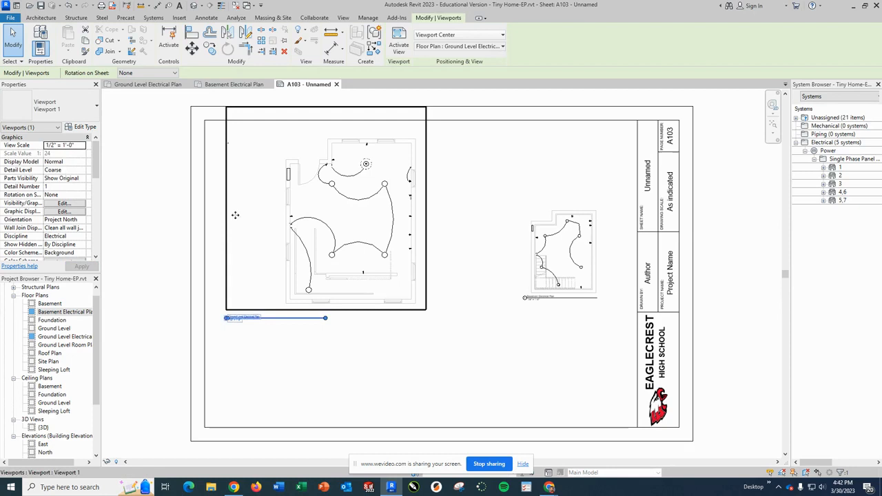
Step: Move the enlarged ground level viewport down and left so it fits inside the sheet border
left_click_drag(225, 249, 205, 272)
left_click(230, 343)
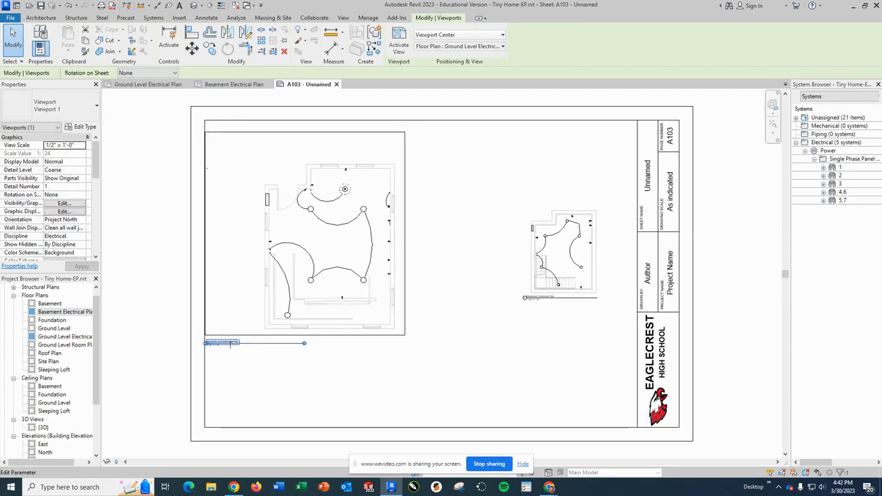
mouse_move(239, 346)
left_mouse_down()
mouse_move(263, 346)
mouse_move(243, 348)
left_mouse_up()
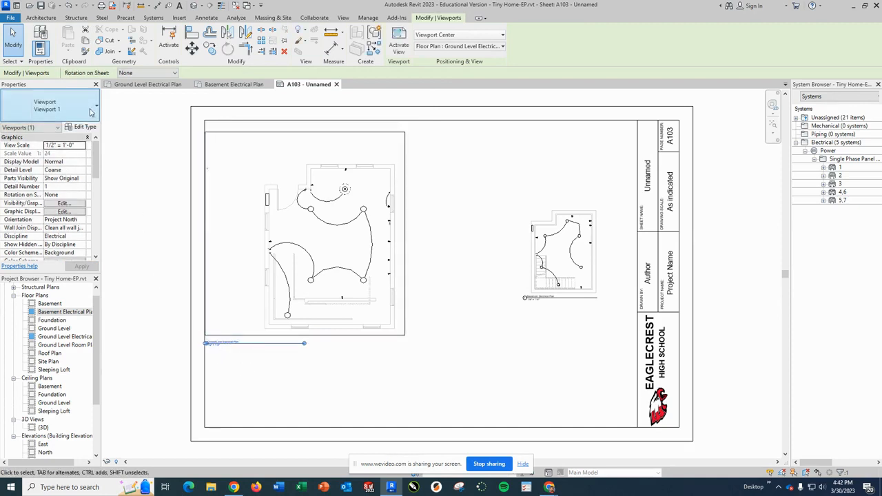
Step: Turn off Show Extension Line in the Viewport 1 type properties and keep the ground level viewport on that type
left_click(82, 127)
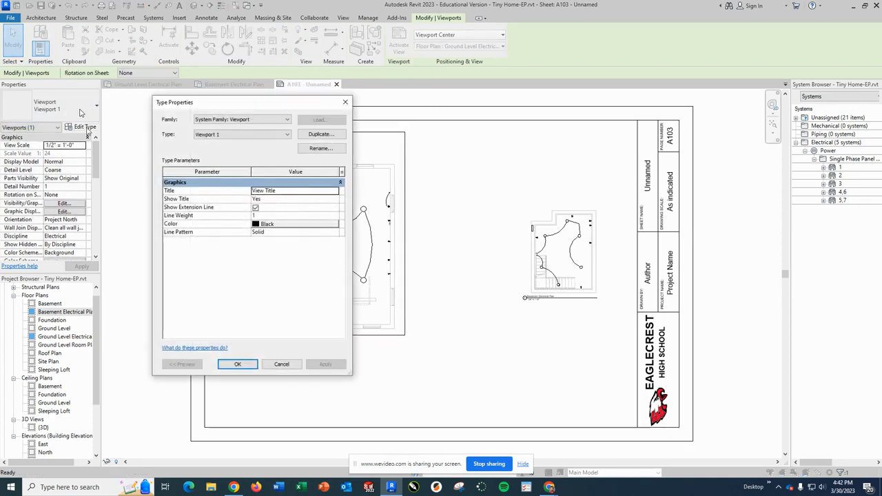
left_click(256, 208)
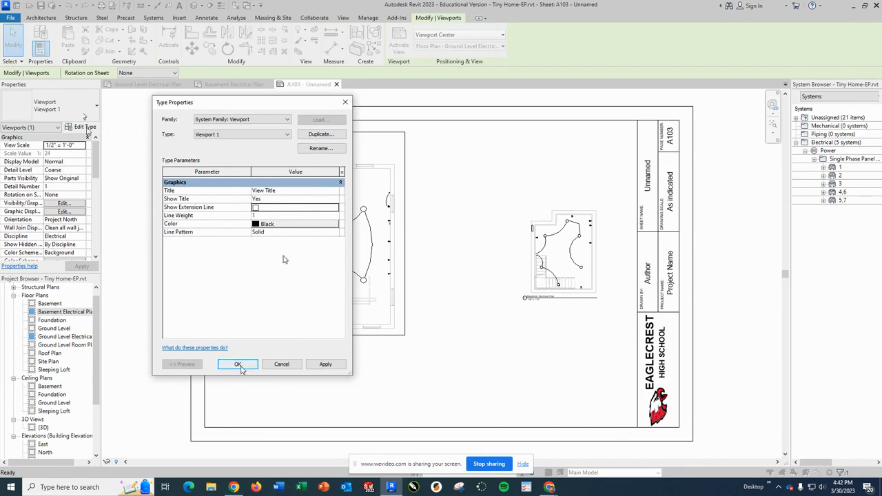
left_click(237, 364)
left_click(60, 112)
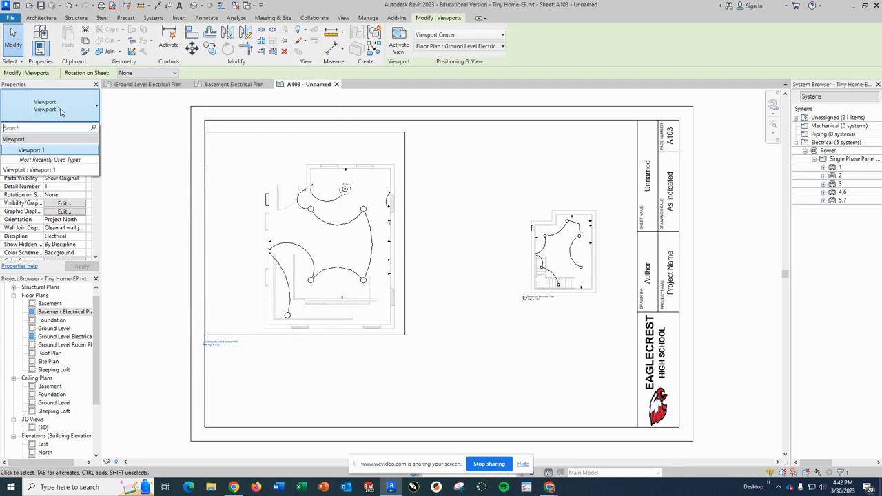
left_click(31, 150)
Step: Shift the ground level viewport slightly right, away from the left sheet border
left_click(270, 346)
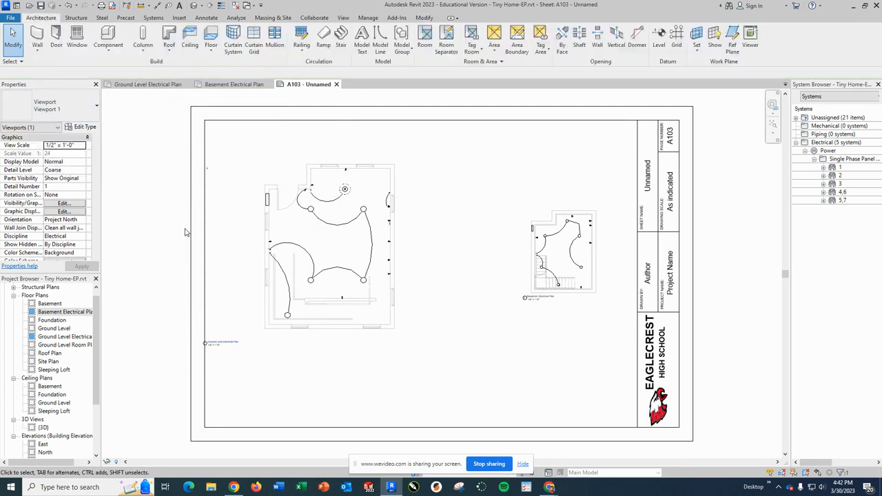
left_click(279, 336)
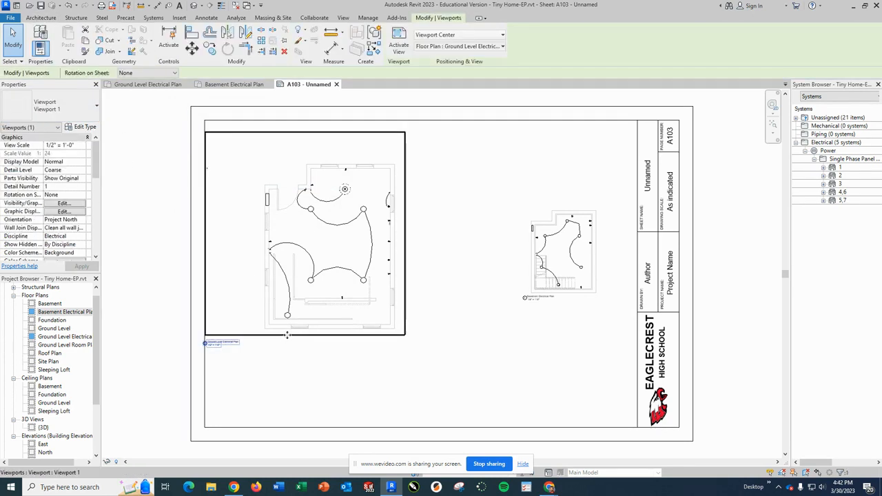
left_click_drag(289, 337, 301, 338)
Step: Set the basement electrical plan viewport's view scale to 1/2" = 1'-0" and move it left, clear of the title block
left_click(538, 298)
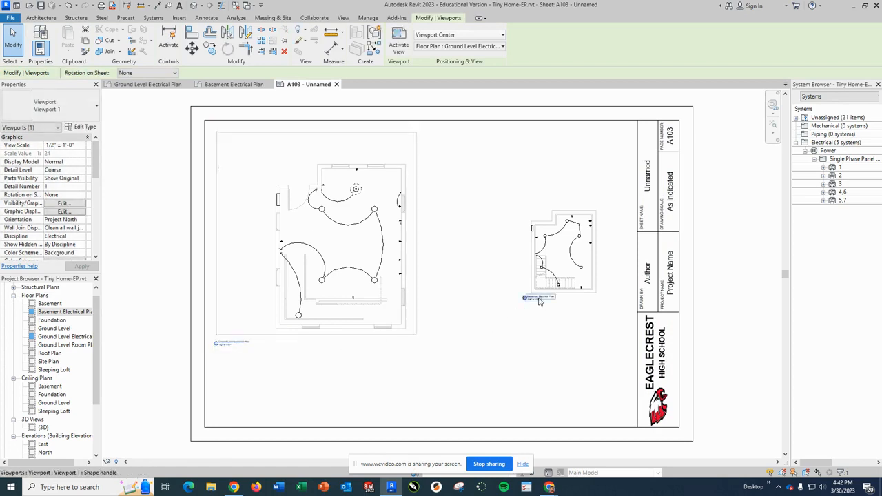
left_click(83, 147)
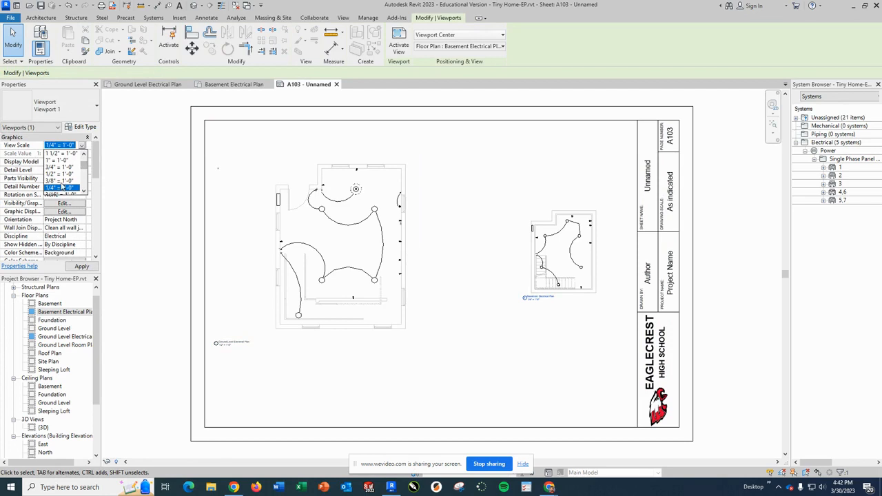
left_click(59, 174)
left_click_drag(526, 245, 463, 267)
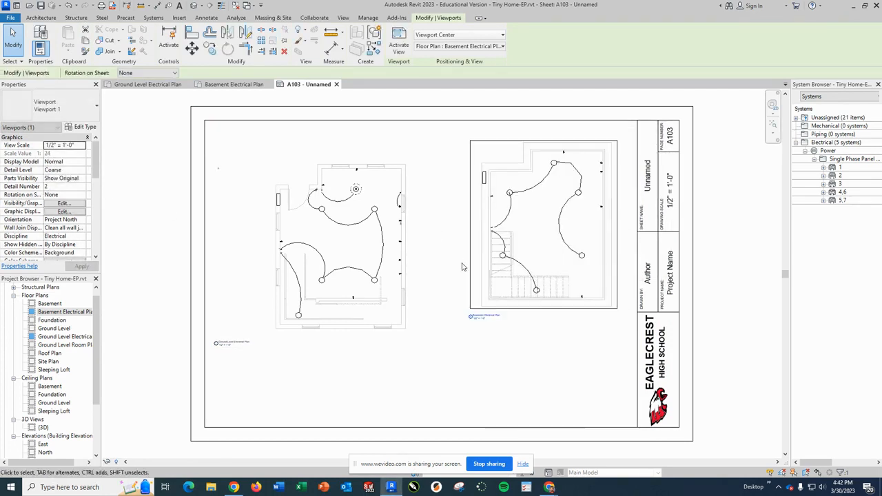
Step: Move the ground level and basement electrical plan viewports up on the sheet, leaving open space beneath them
left_click_drag(510, 315, 512, 328)
left_click(418, 331)
left_click_drag(418, 331, 415, 303)
left_click(469, 259)
left_click_drag(468, 259, 470, 223)
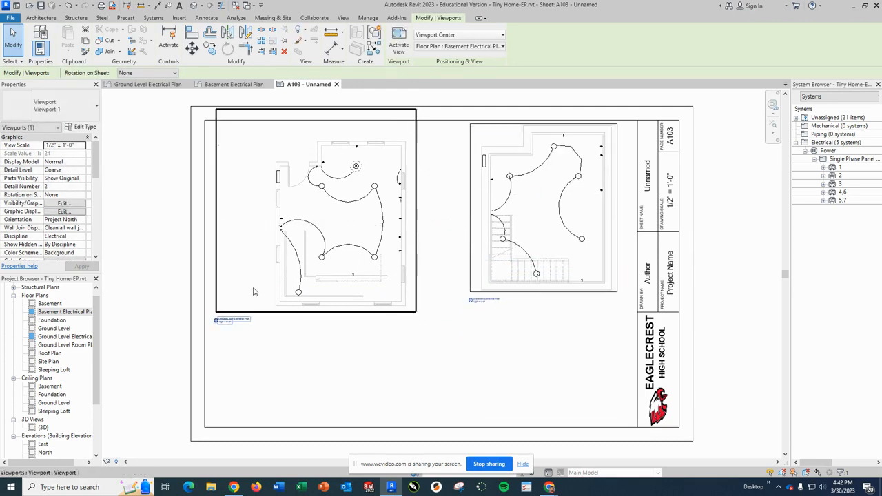
left_click(379, 369)
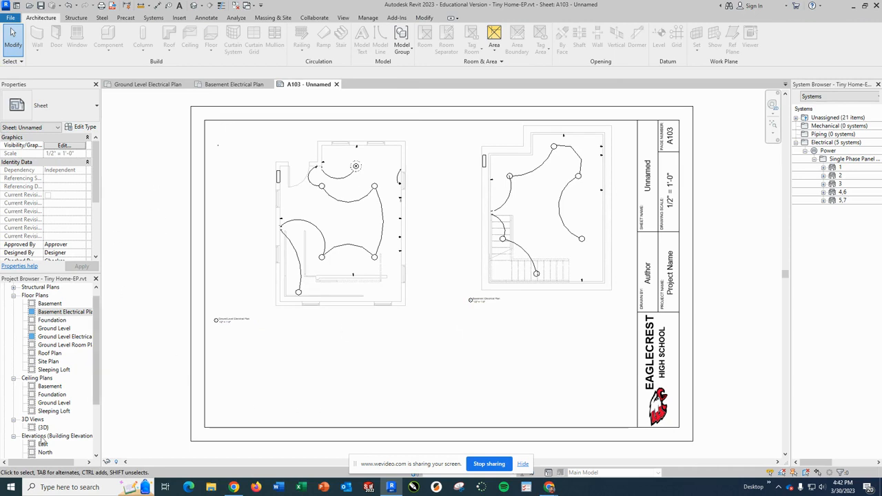
Step: Place the Electrical Circuit Schedule on sheet A103 below the basement electrical plan, beside the title block
scroll(74, 375, "down", 5)
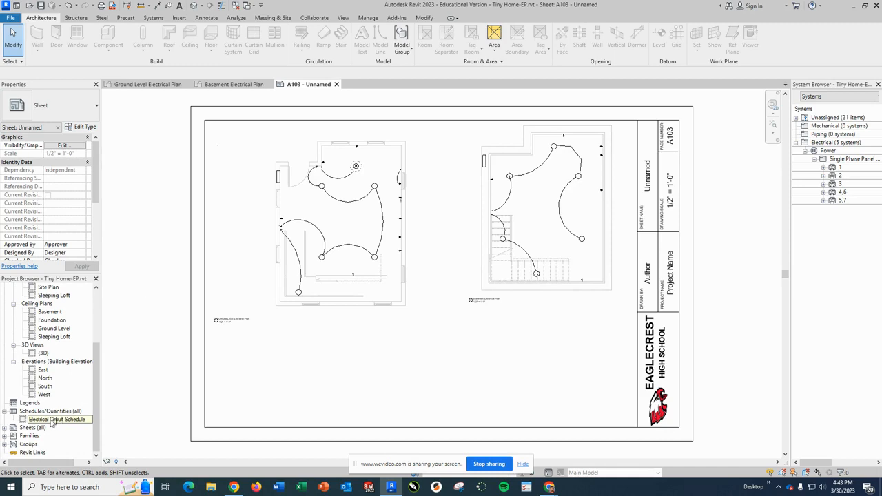
left_click_drag(52, 421, 198, 412)
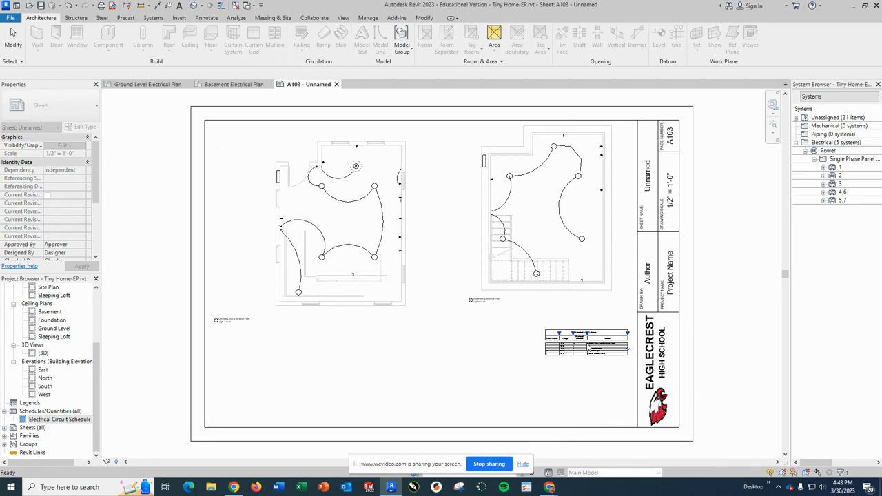
left_click(588, 348)
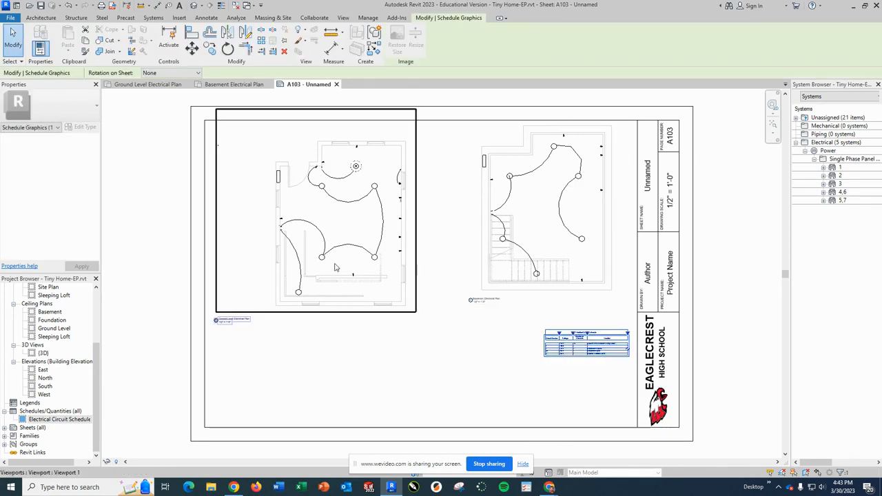
left_click(187, 252)
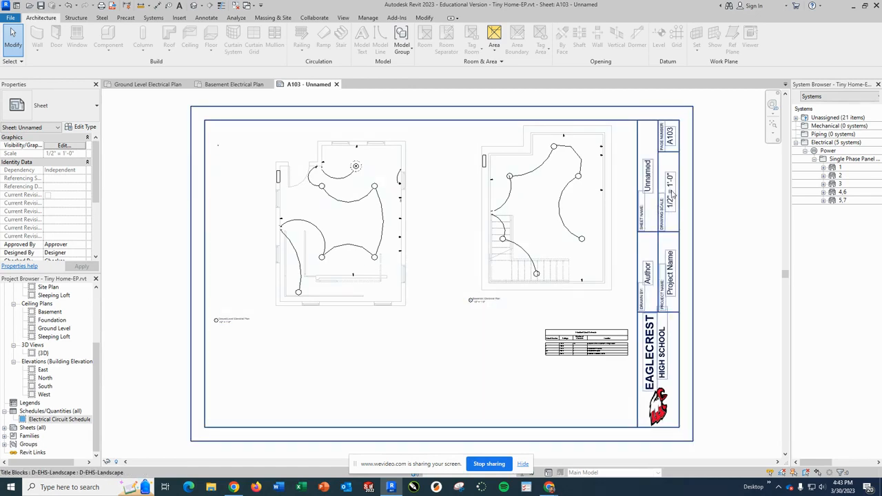
Step: Try a view scale of 3/4" = 1'-0" on the basement electrical plan viewport, and return it to 1/2" = 1'-0"
left_click(559, 286)
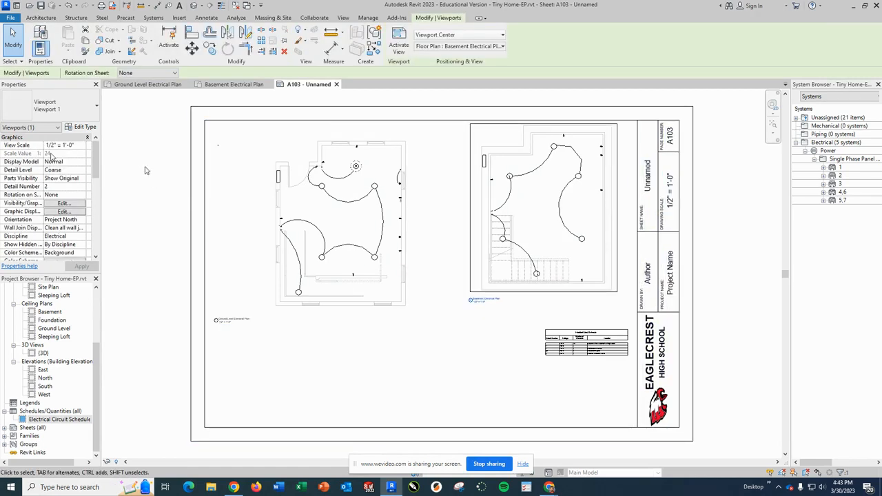
left_click(80, 145)
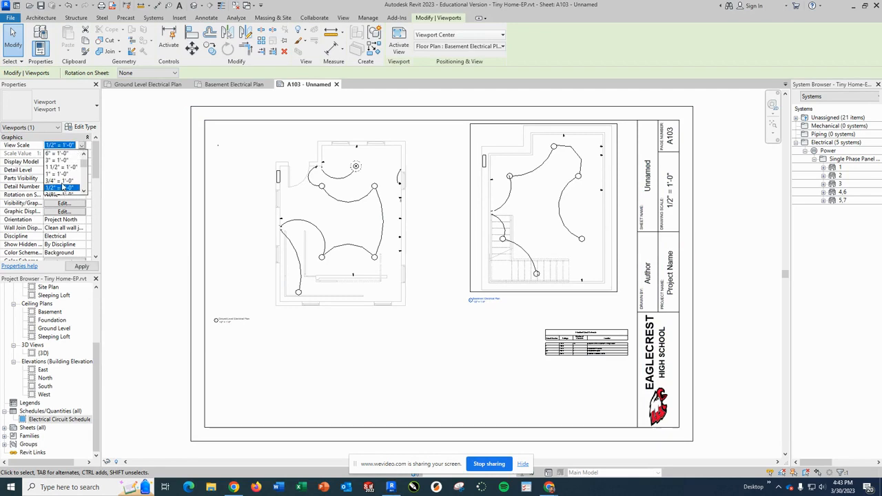
left_click(62, 181)
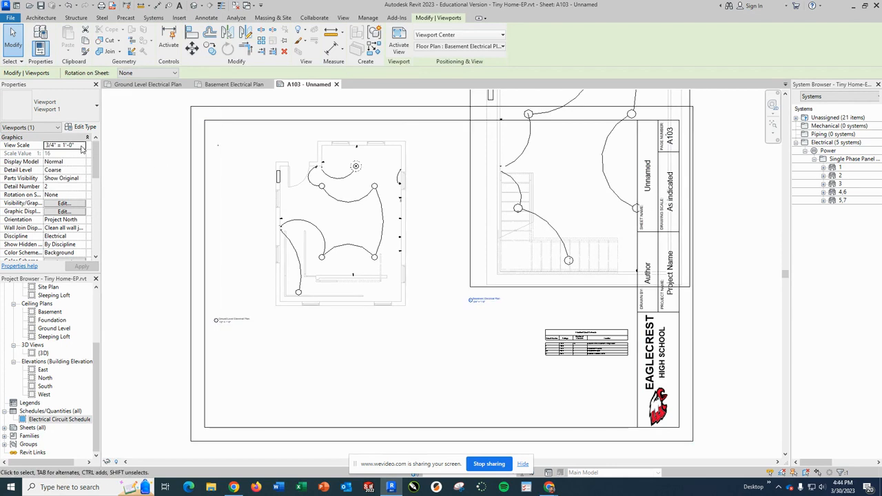
left_click(82, 147)
scroll(62, 187, "down", 2)
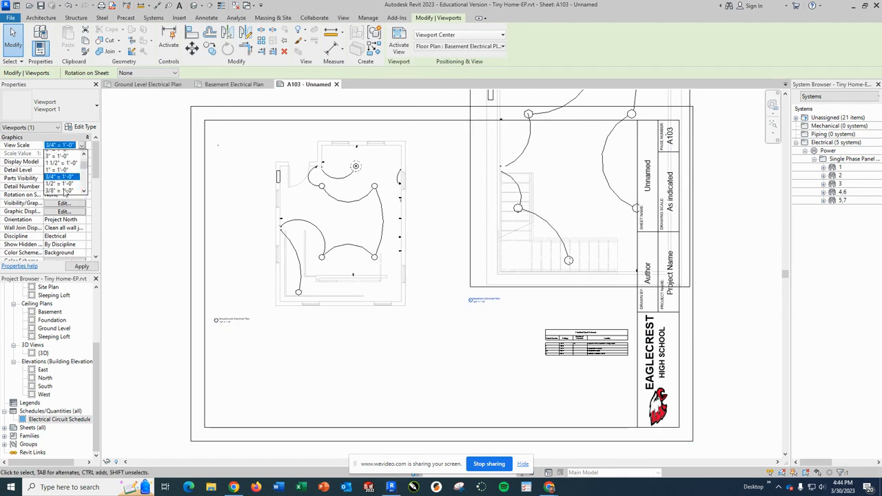
left_click(53, 177)
left_click(151, 173)
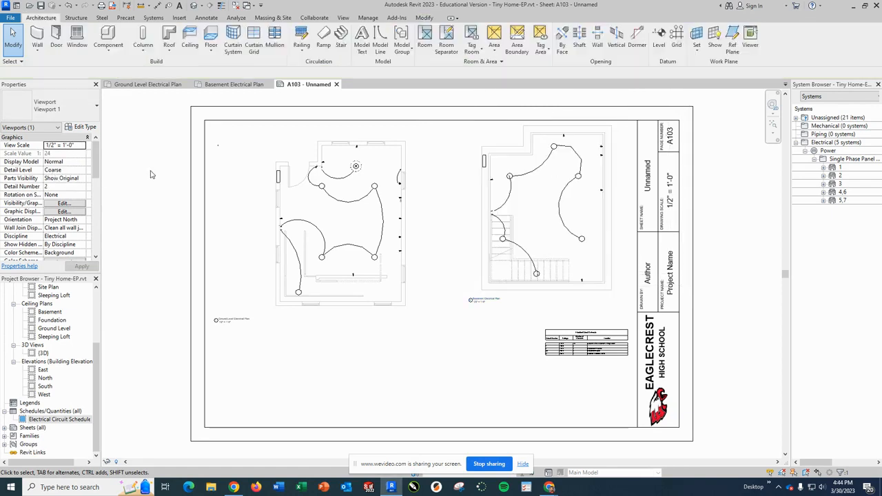